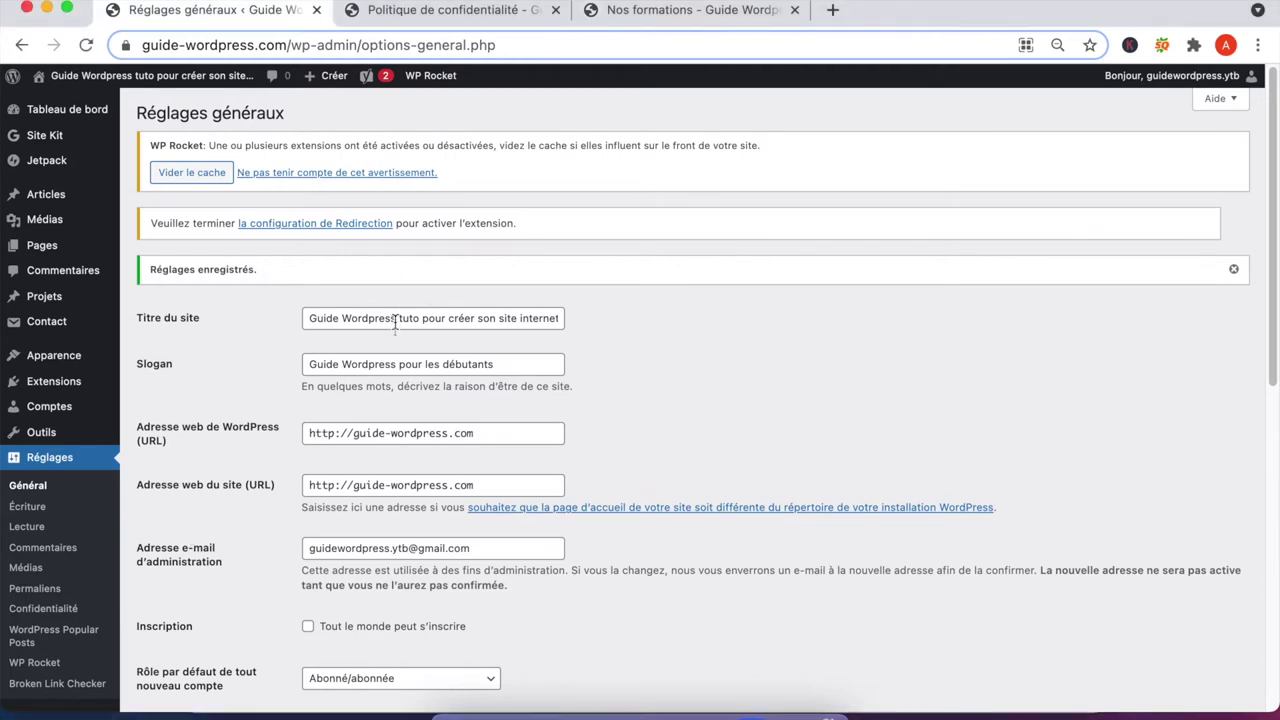
Replace the site title with "Comment créer son site internet avec Wordpress".
left_click_drag(396, 318, 290, 318)
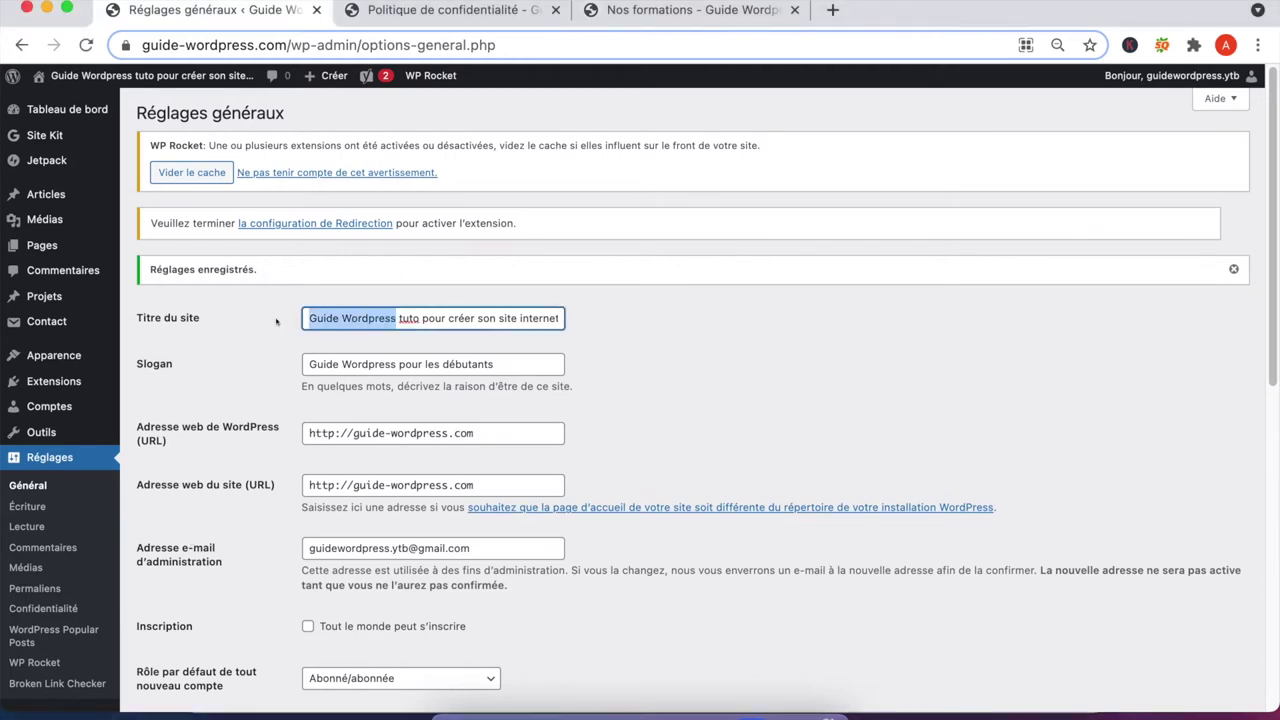
type("Comment crée")
type("r son site internet")
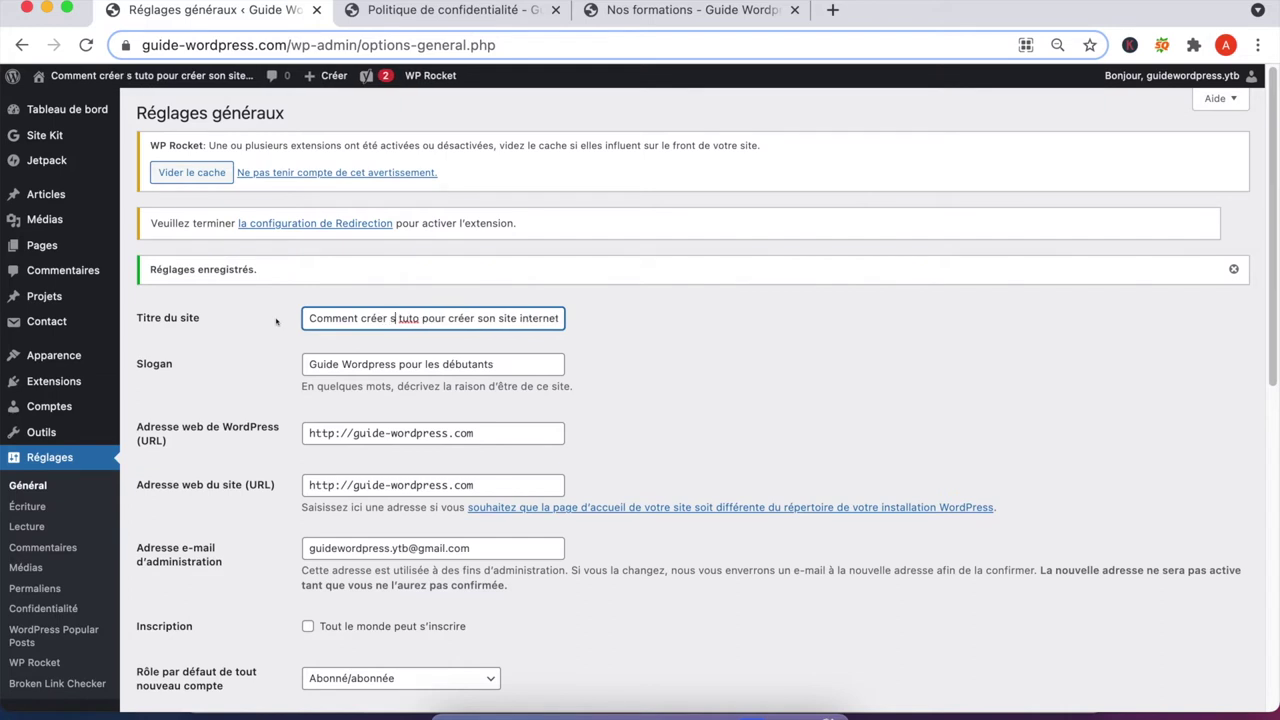
type(" avec Wordpress")
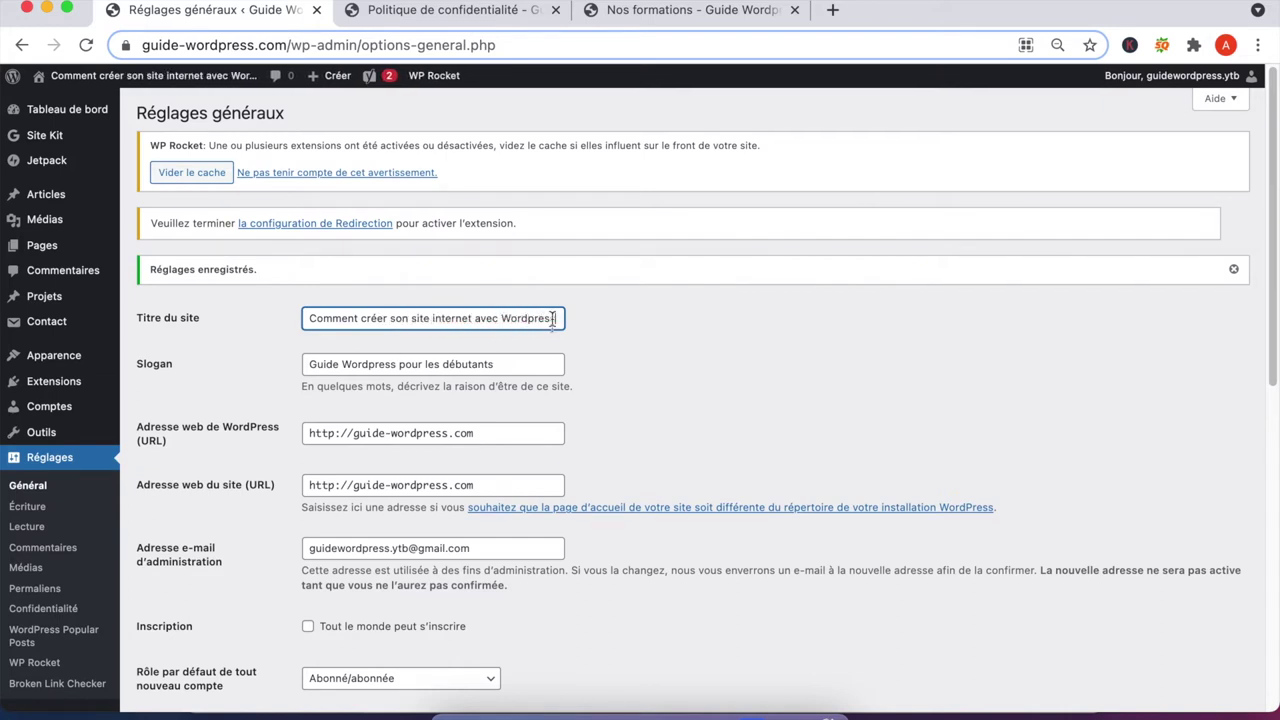
left_click_drag(553, 318, 623, 320)
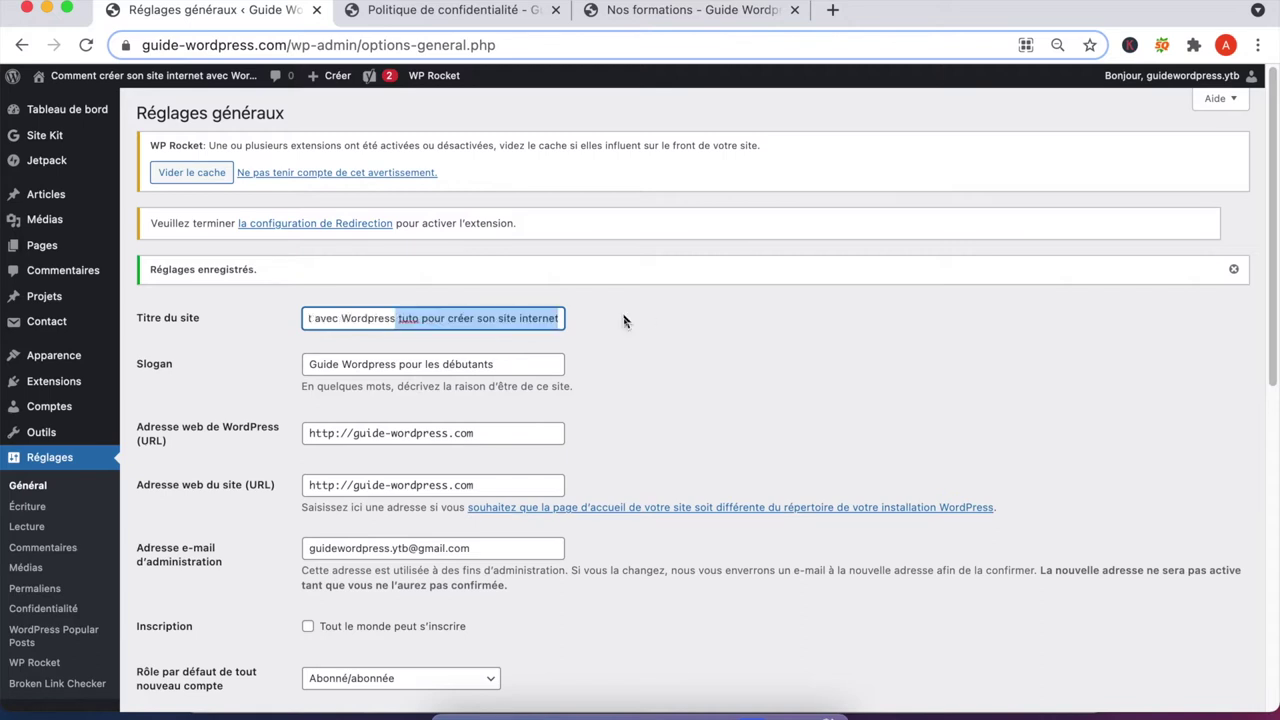
left_click(577, 331)
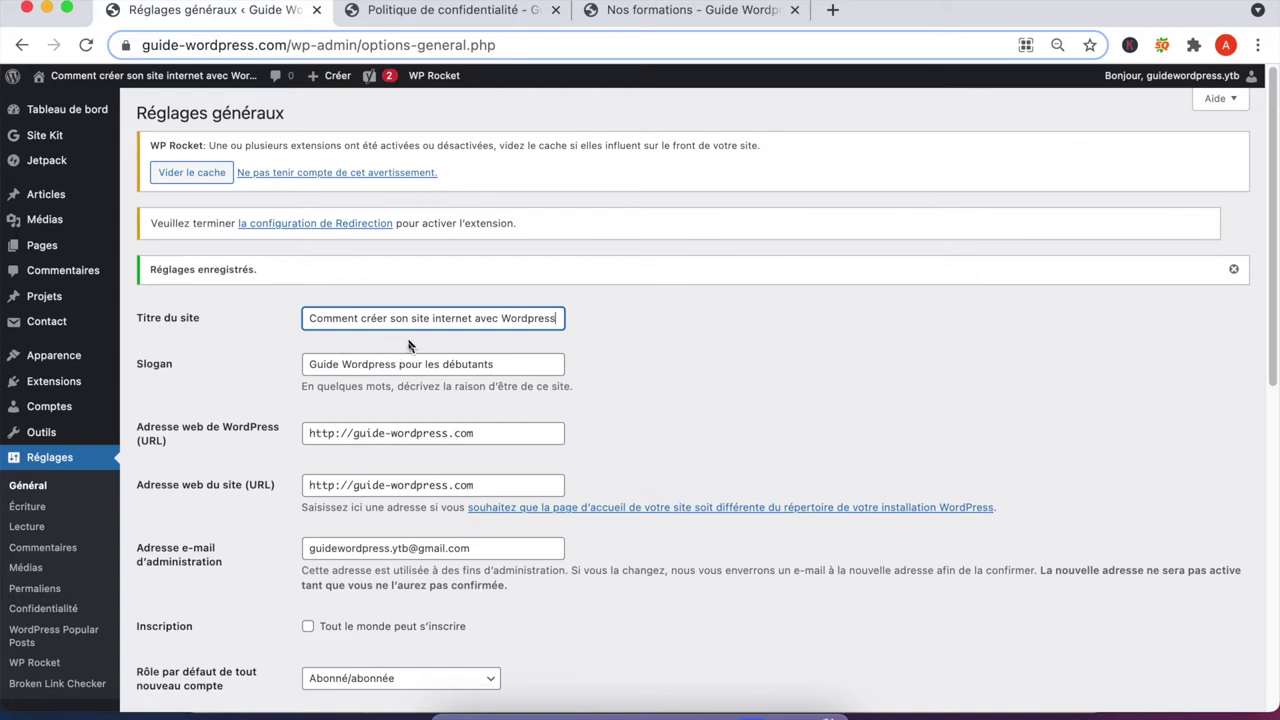
Review the keywords in the site title, the administration e-mail setting and the open registration option.
left_click_drag(360, 318, 471, 318)
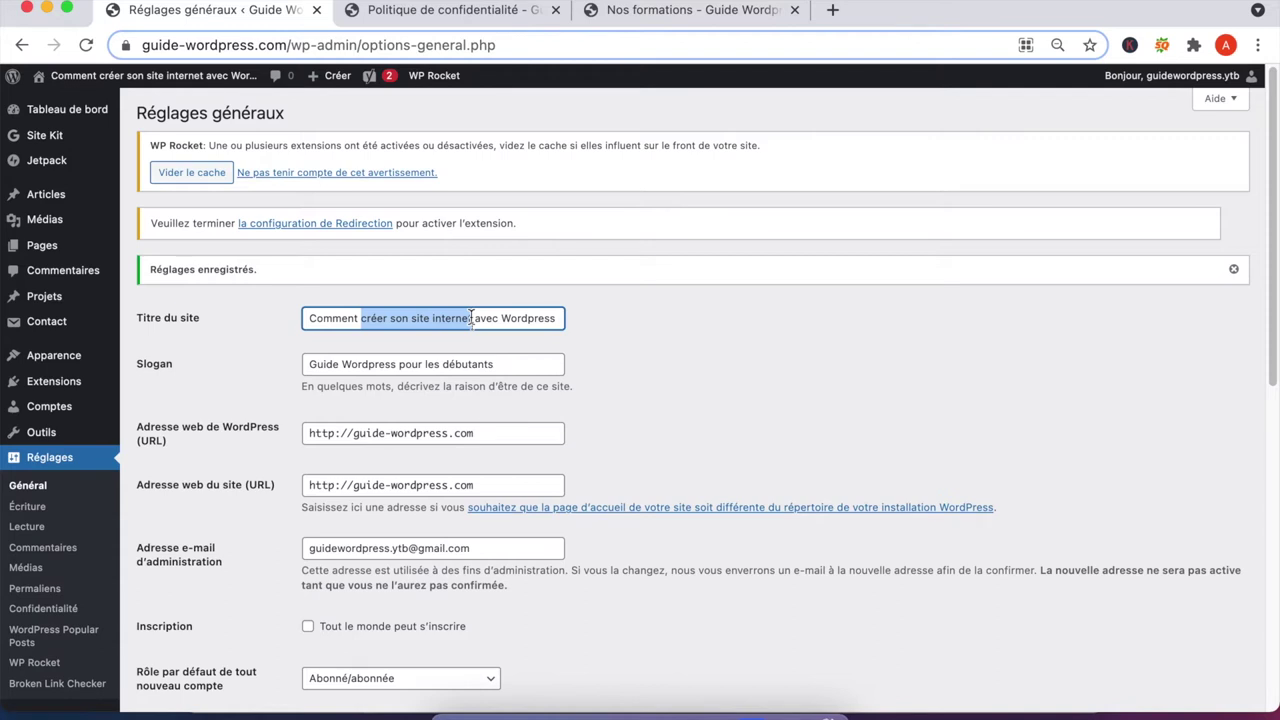
left_click_drag(470, 318, 473, 318)
scroll(320, 430, "down", 3)
left_click_drag(137, 408, 526, 455)
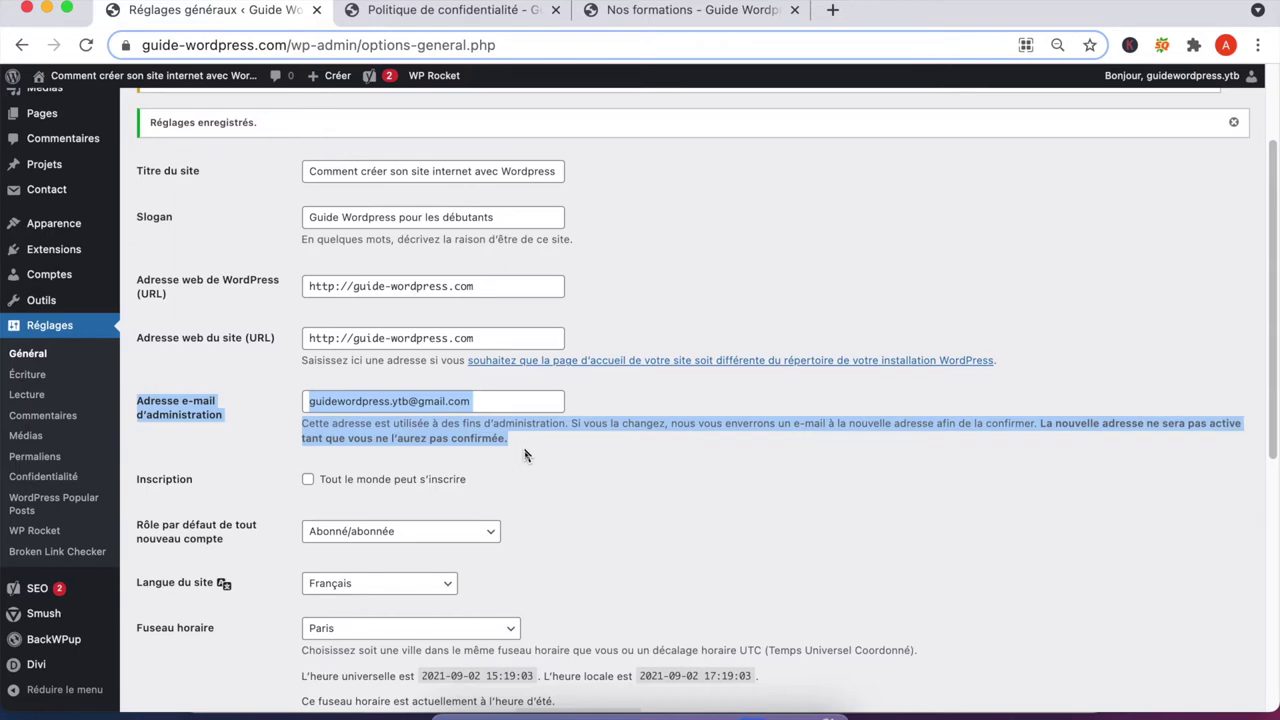
left_click(525, 455)
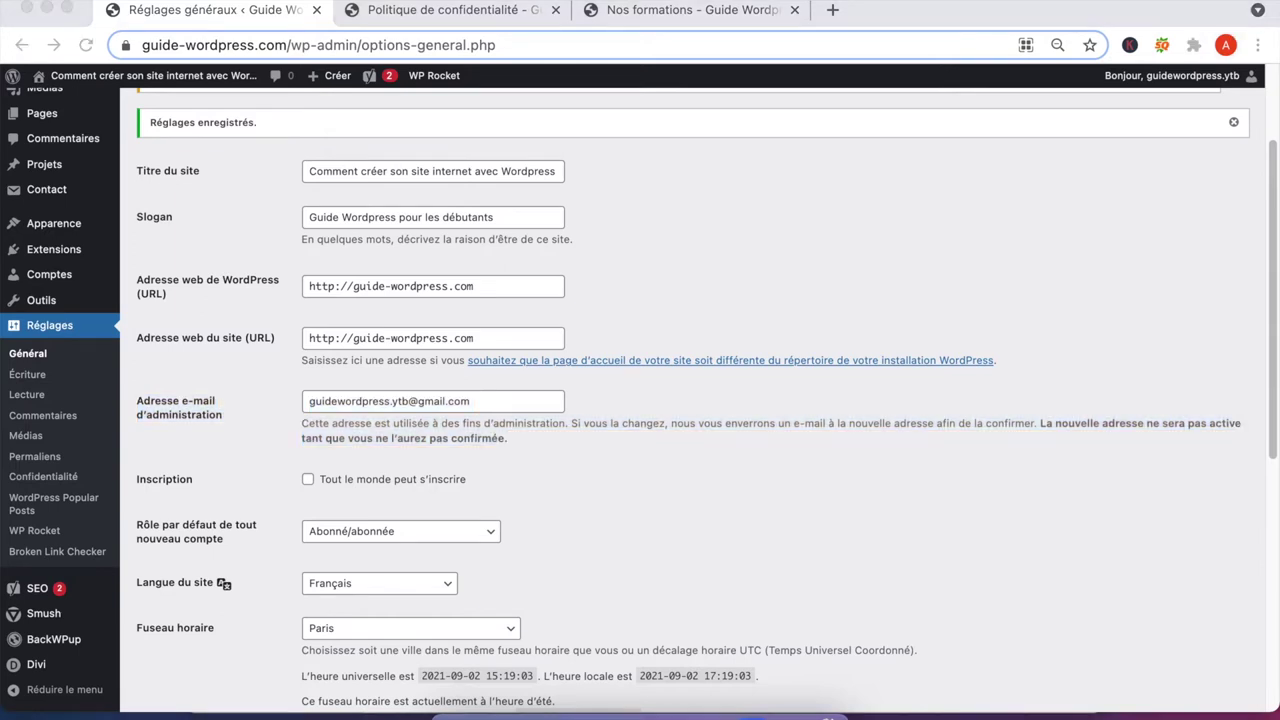
left_click(638, 399)
mouse_move(531, 503)
left_mouse_down()
mouse_move(102, 510)
mouse_move(135, 469)
left_mouse_up()
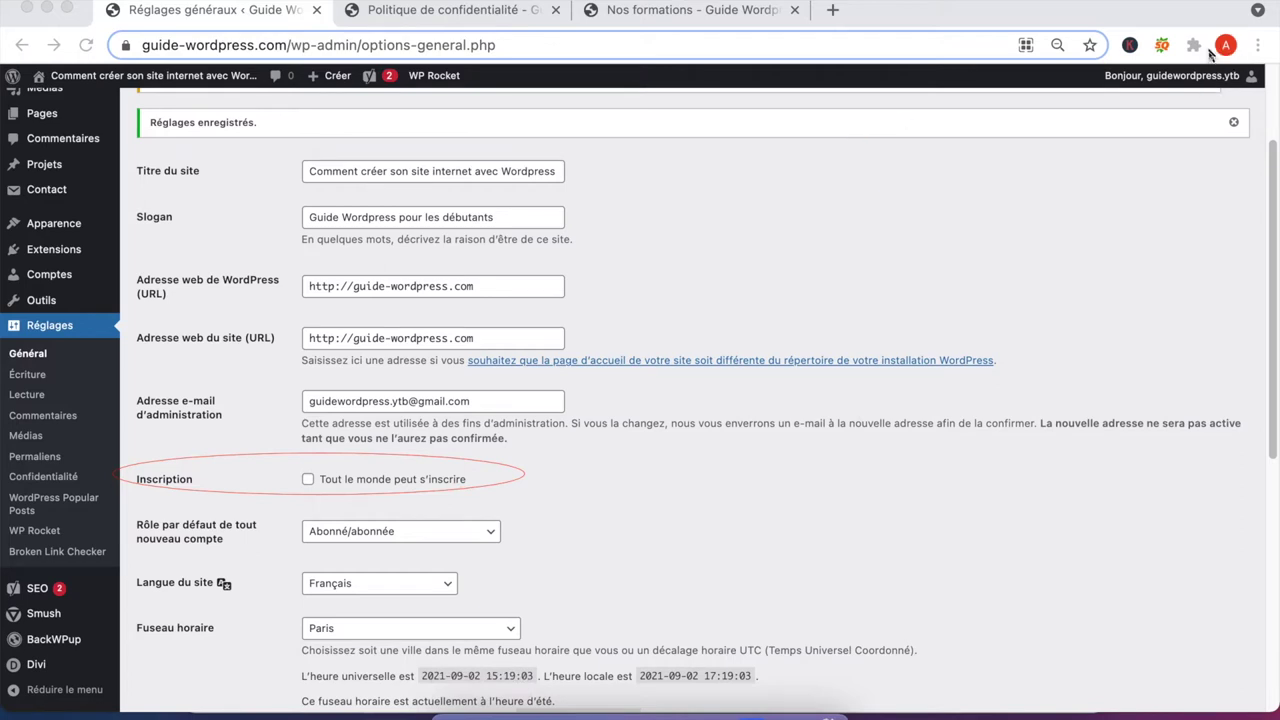
Examine the default roles available for new accounts and the site language and time zone settings.
left_click(356, 534)
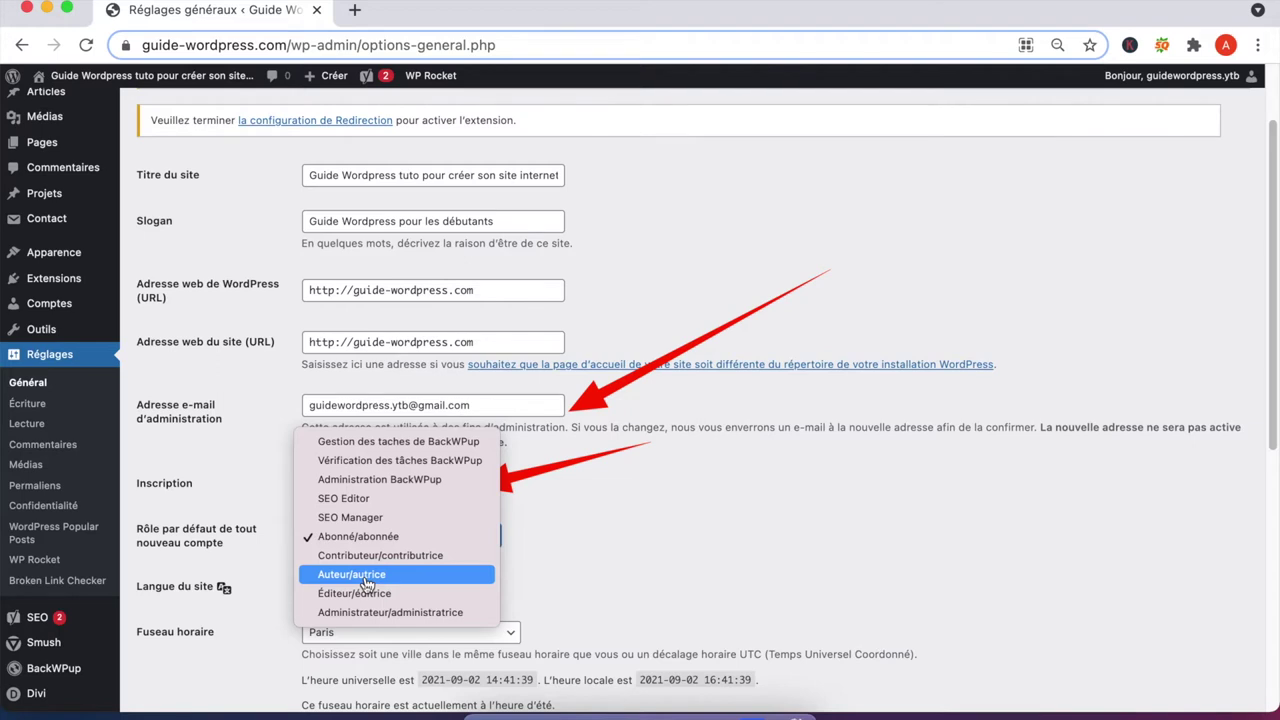
left_click(786, 340)
scroll(786, 340, "down", 3)
left_click_drag(772, 328, 467, 452)
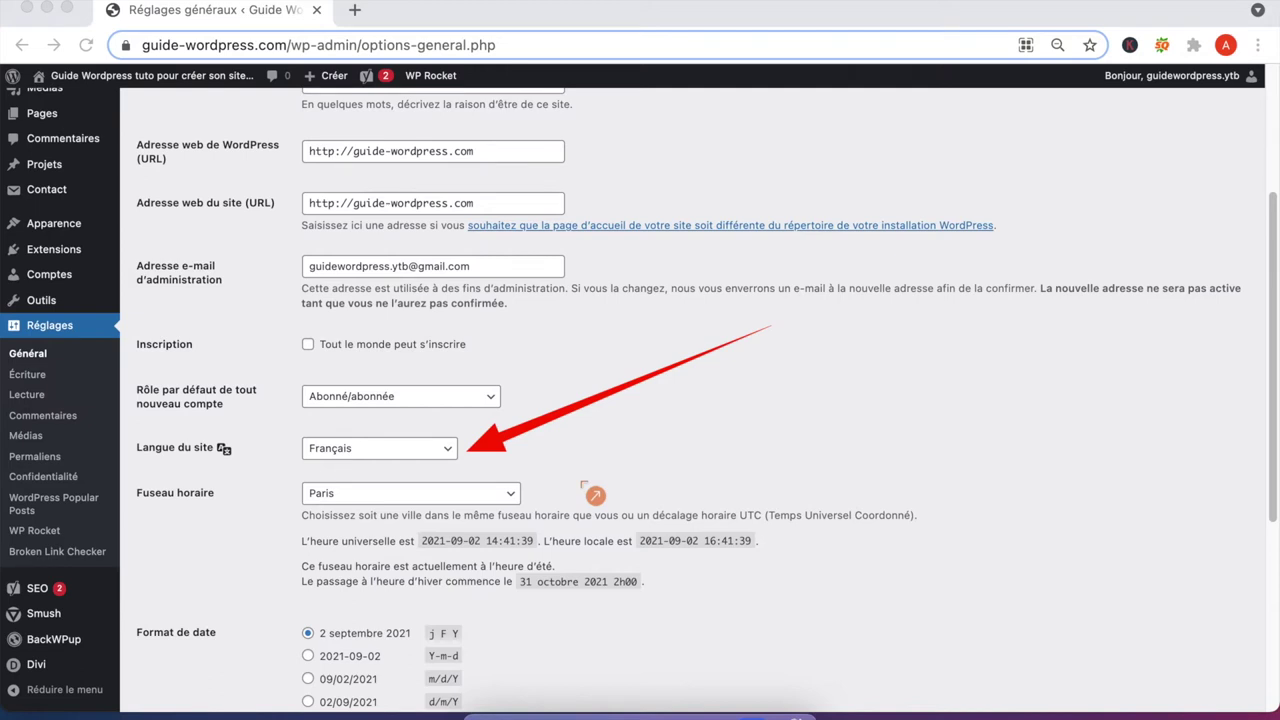
scroll(594, 494, "down", 5)
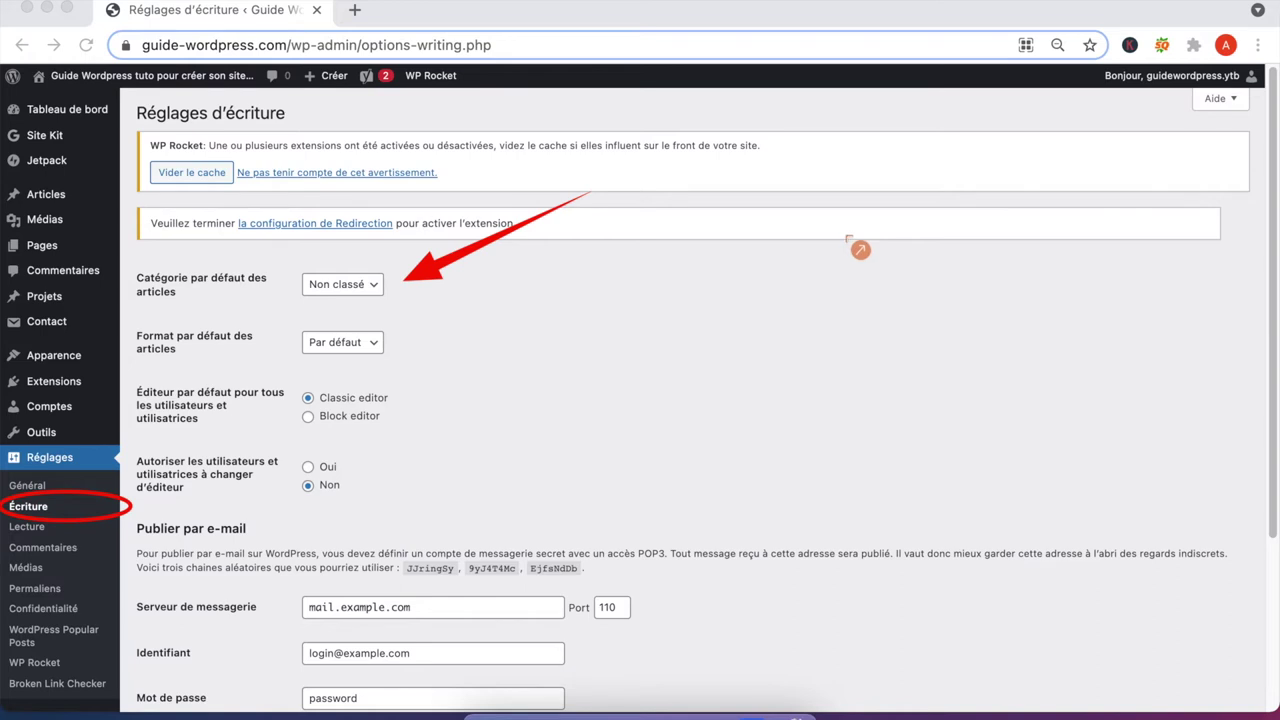
Keep Non classé as the default post category and Par défaut as the default post format in the writing settings.
mouse_move(53, 198)
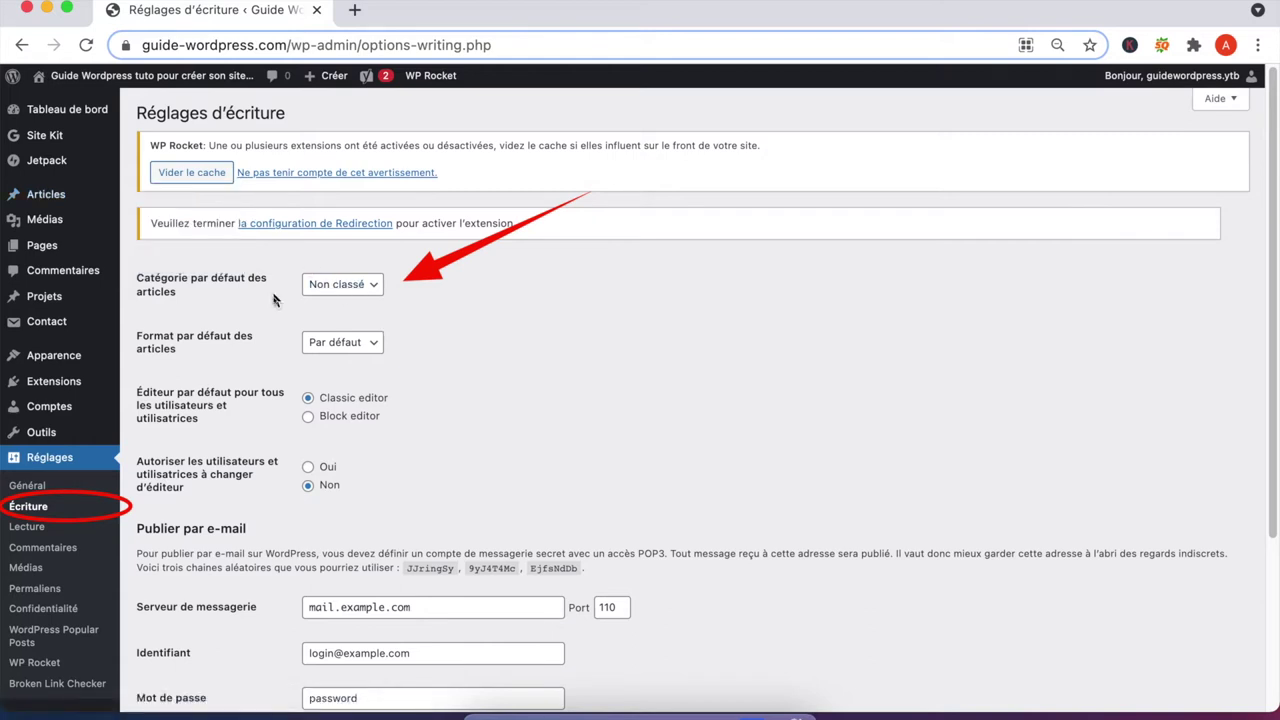
left_click(360, 290)
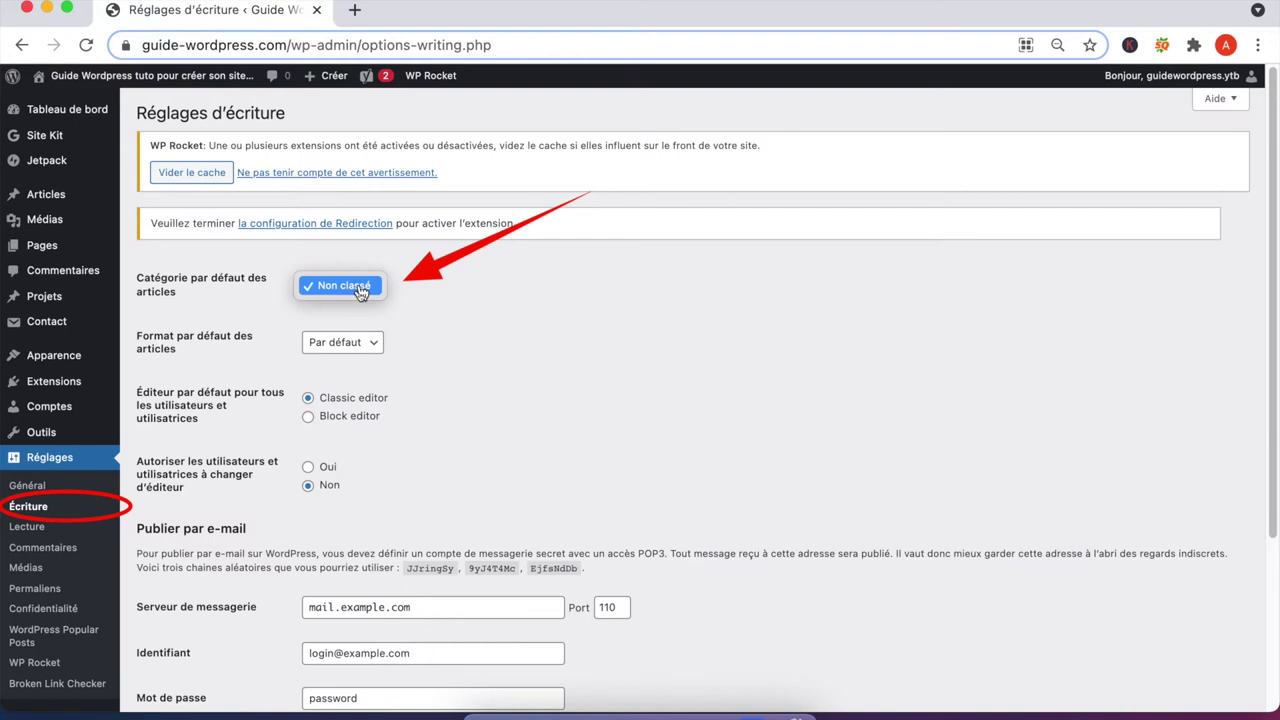
left_click(366, 288)
left_click(187, 345)
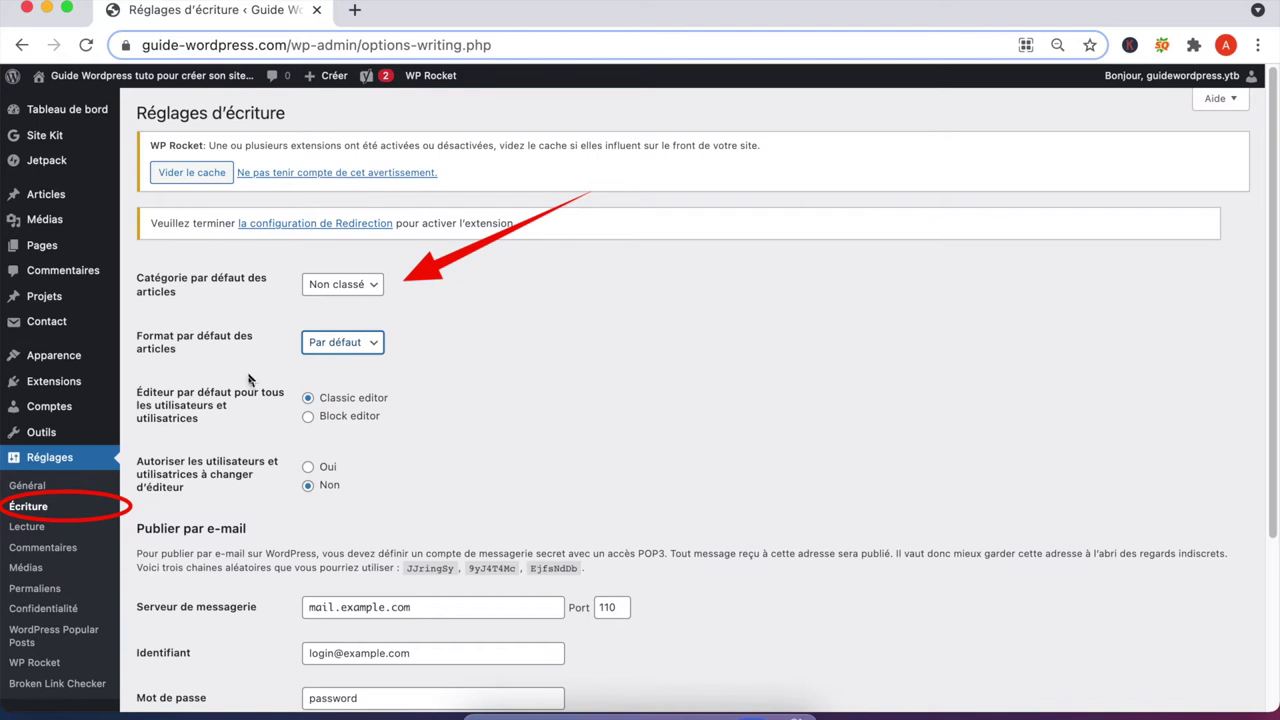
left_click(338, 349)
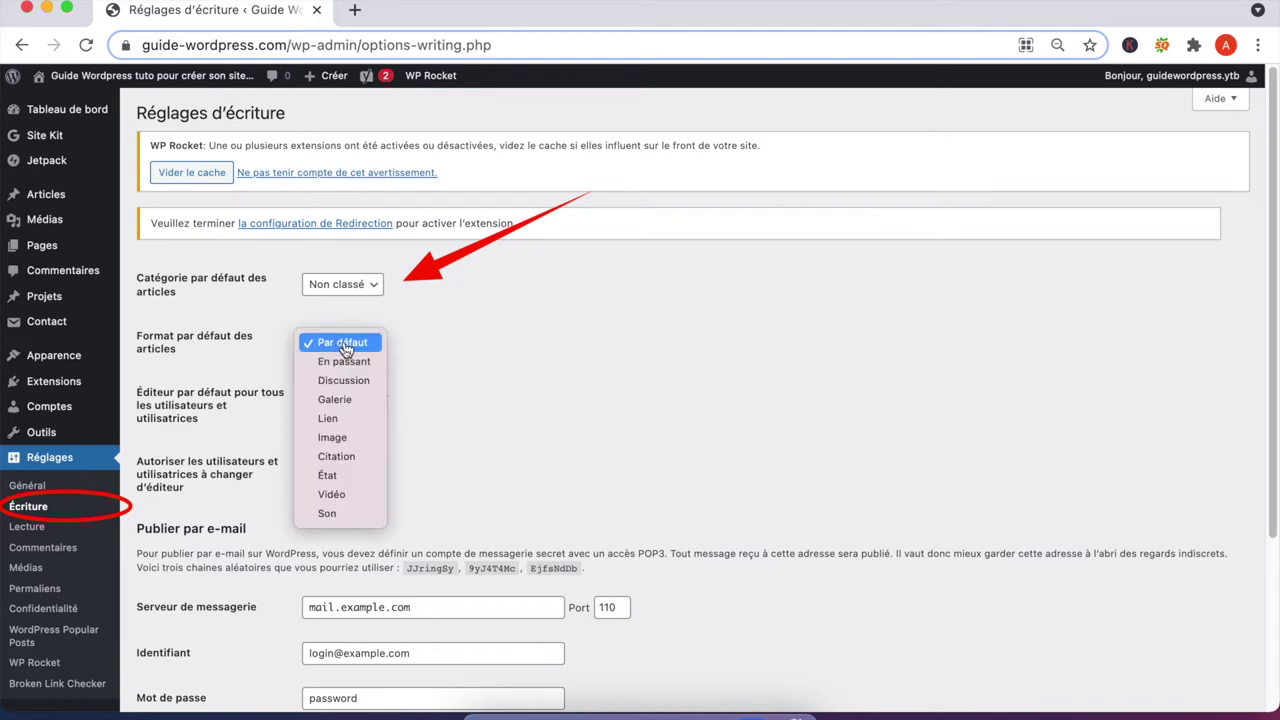
left_click(339, 345)
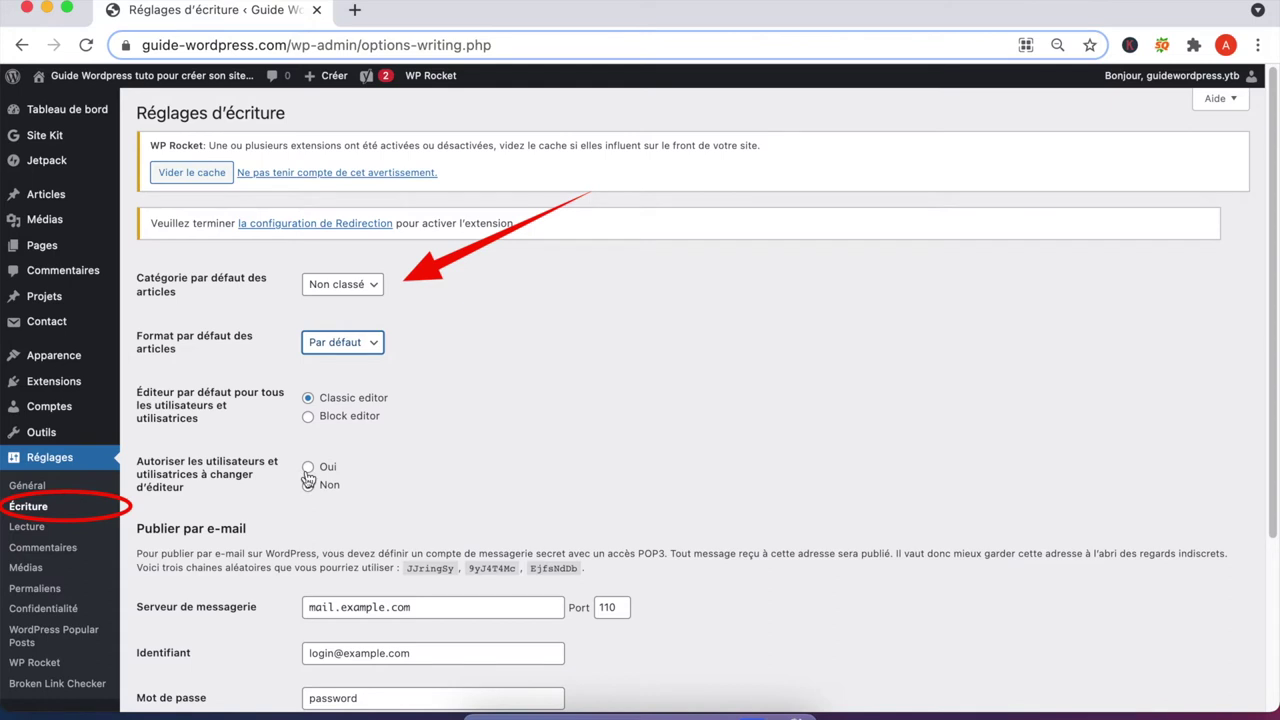
Keep Non classé as the default category for posts sent by e-mail.
scroll(308, 480, "down", 3)
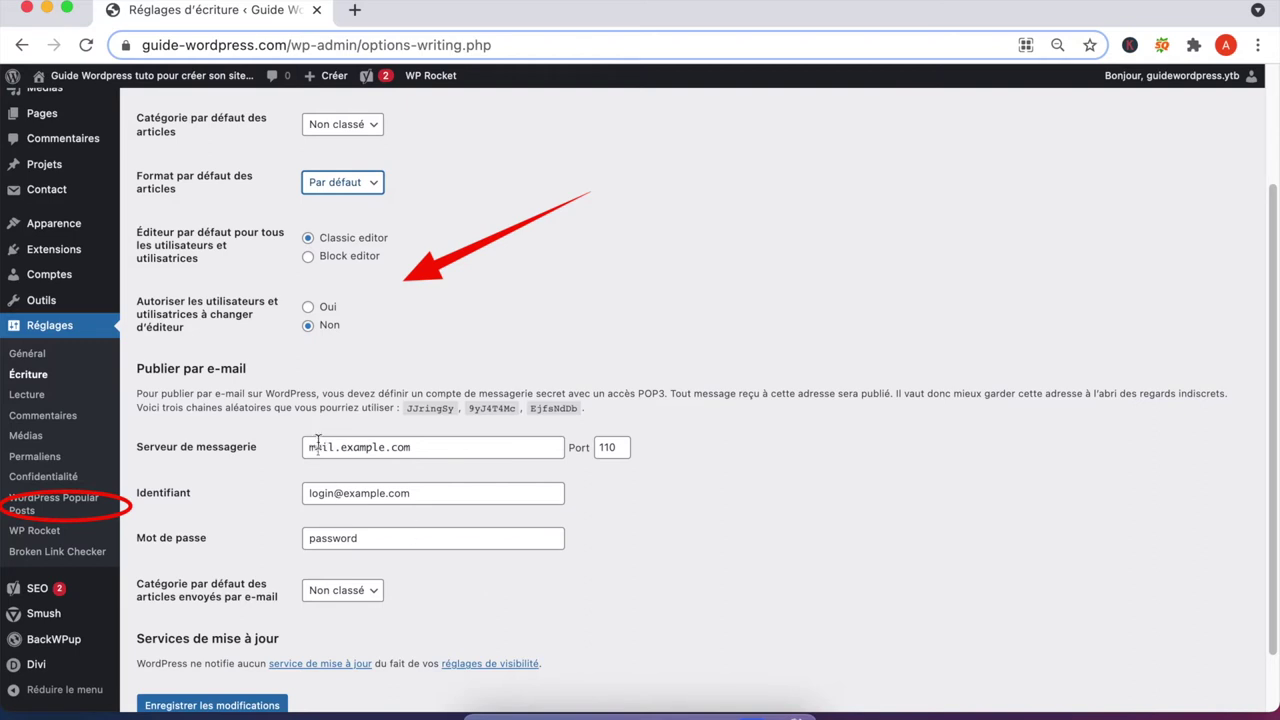
left_click(345, 591)
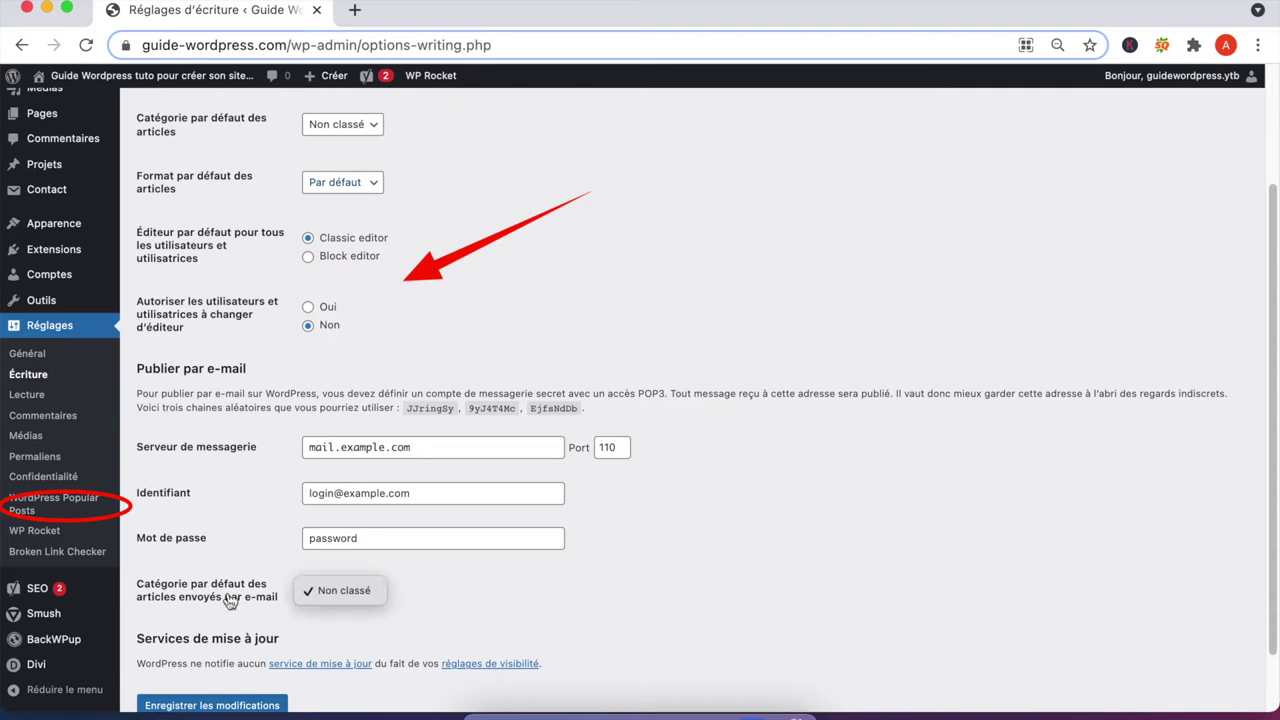
left_click(345, 591)
scroll(345, 595, "down", 2)
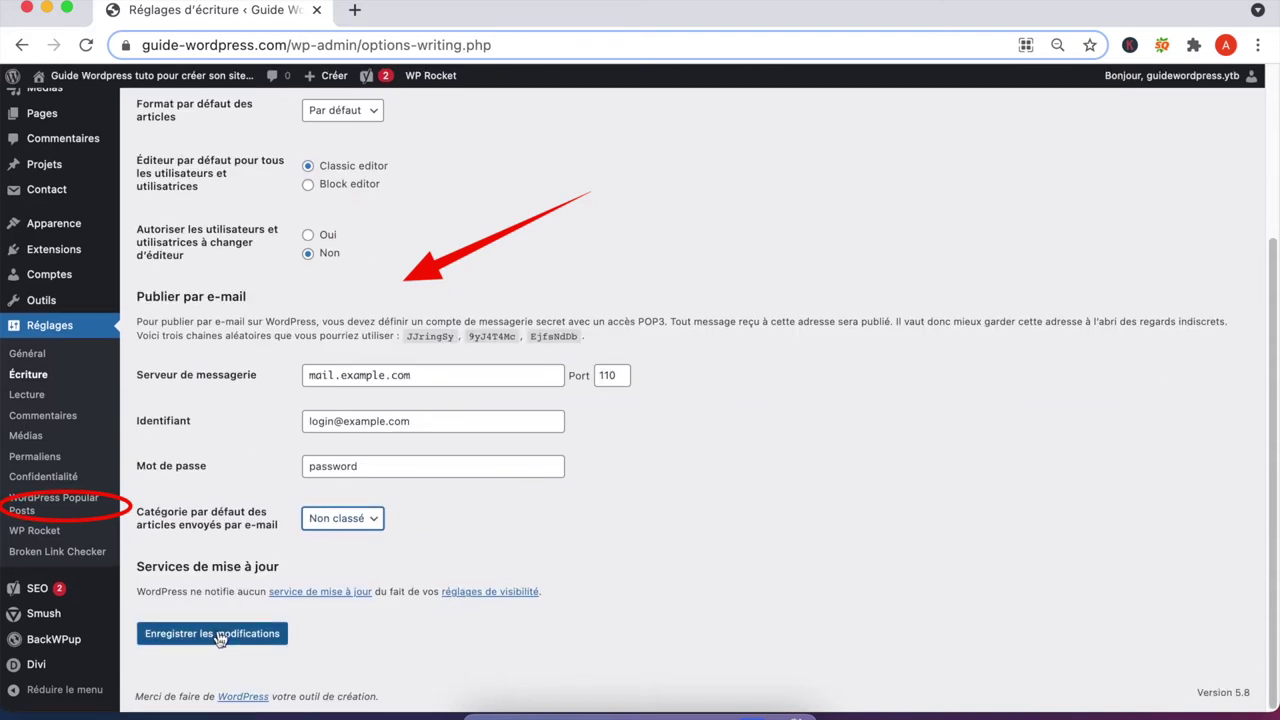
right_click(220, 639)
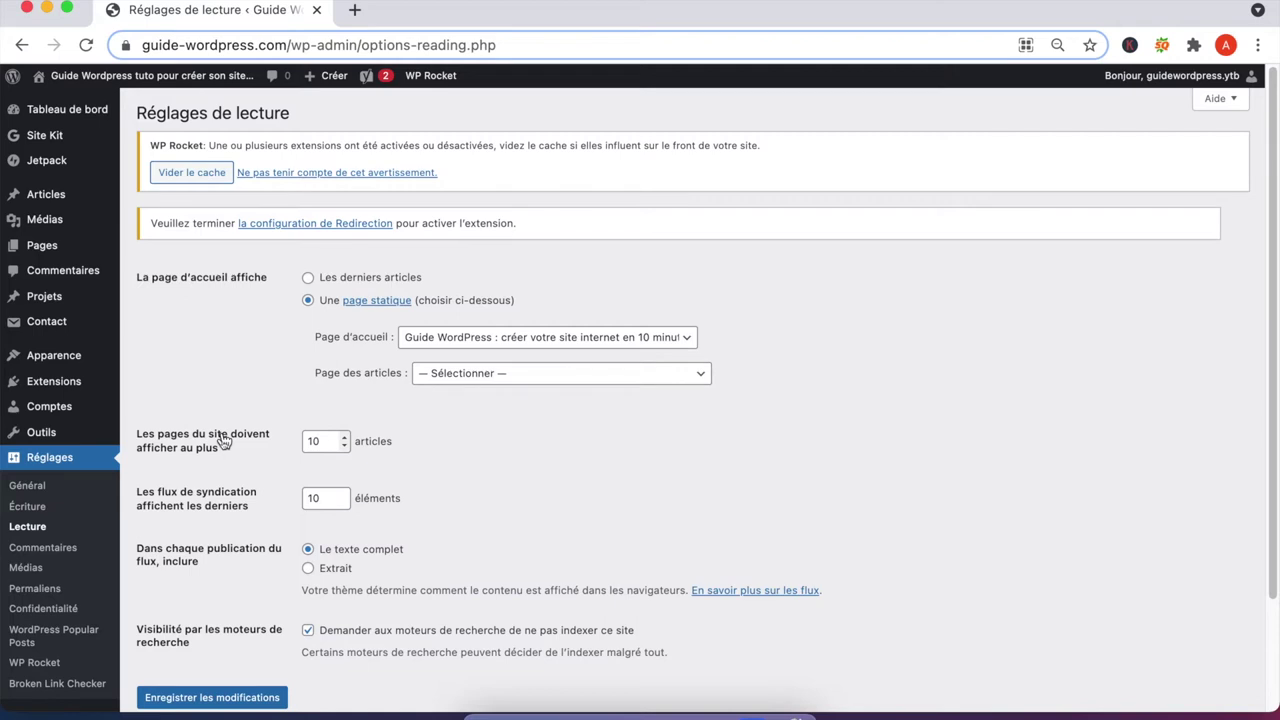
Choose a static page for the homepage display in the reading settings and open the list of site pages.
left_click(310, 301)
mouse_move(58, 250)
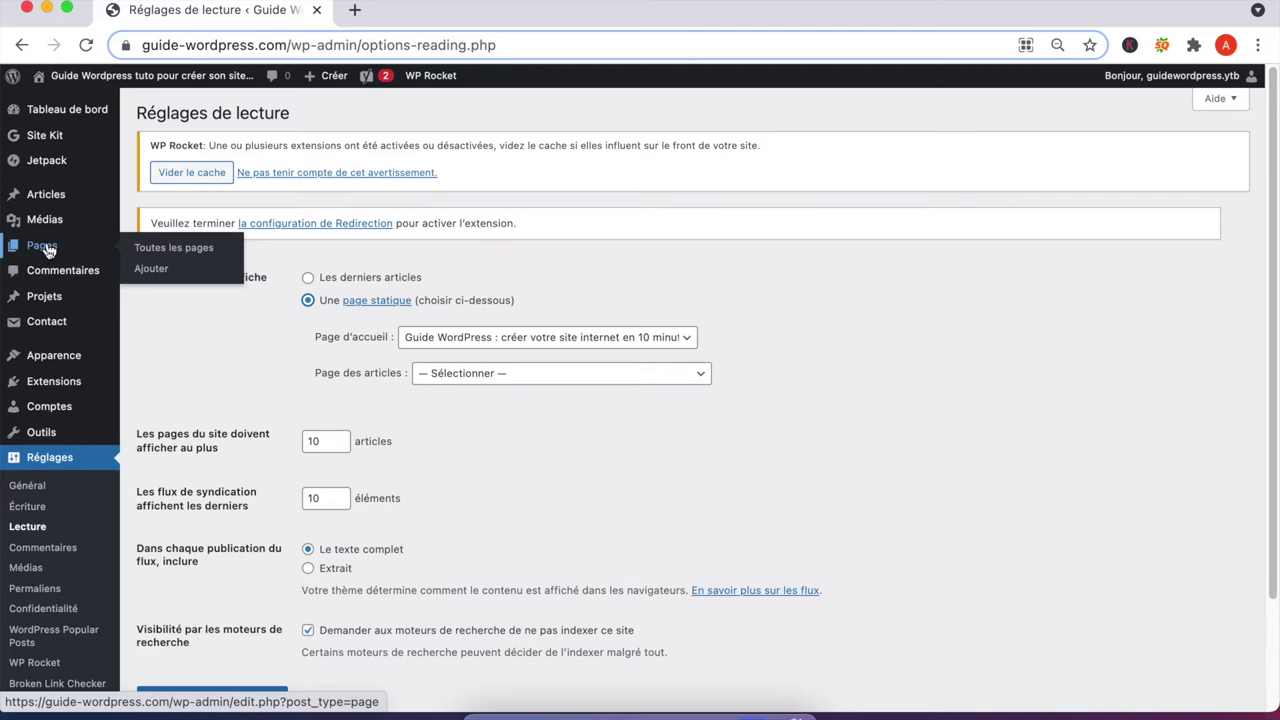
left_click(48, 251)
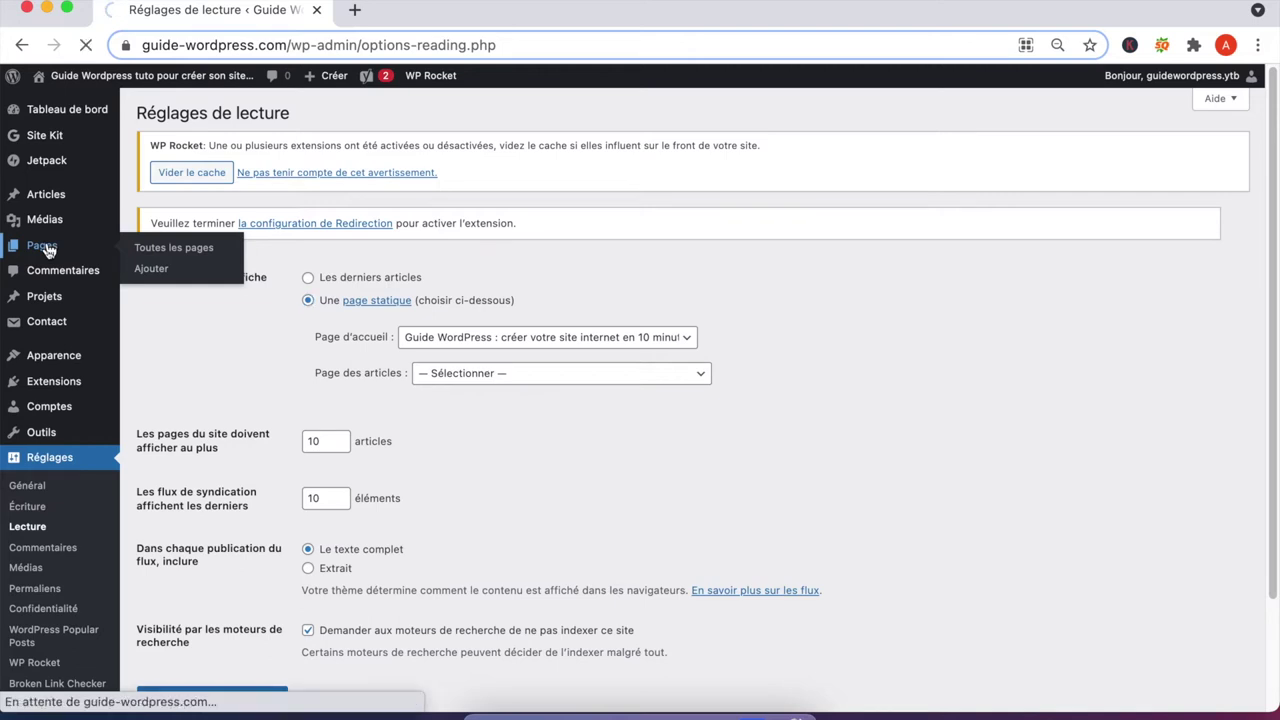
scroll(363, 340, "down", 1)
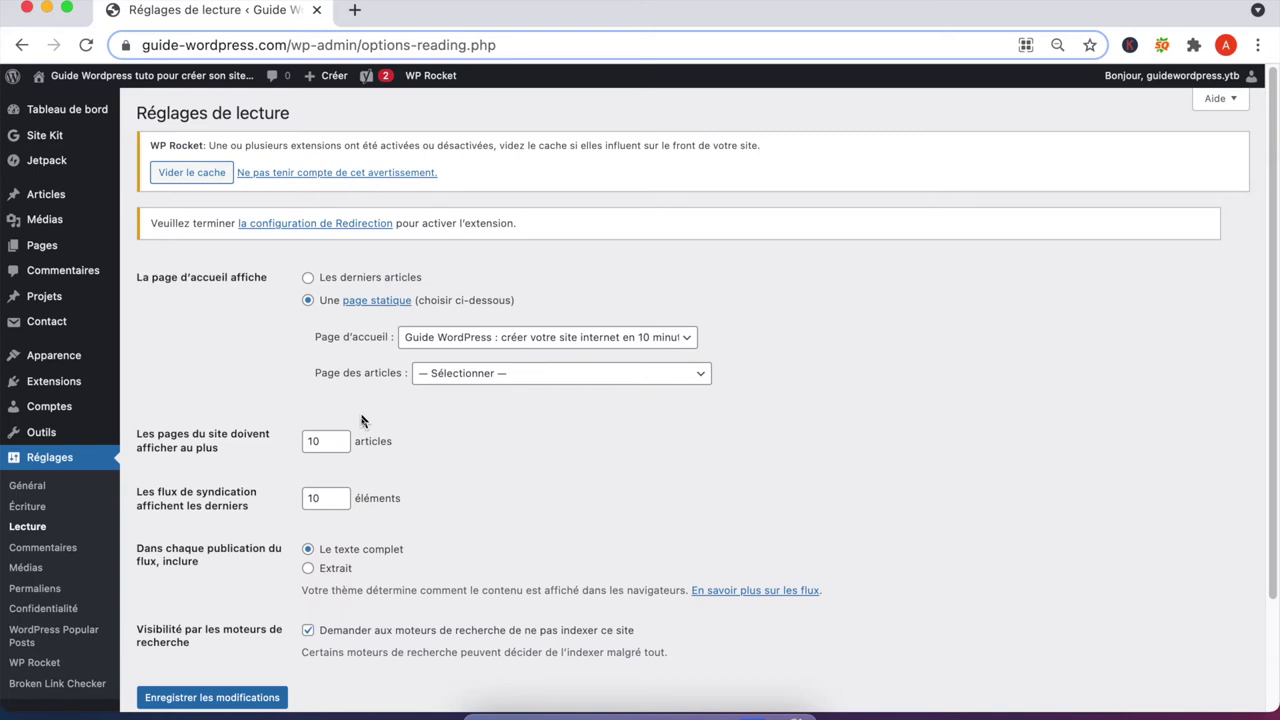
Save the reading settings with the request to search engines not to index the site left enabled.
scroll(362, 420, "down", 1)
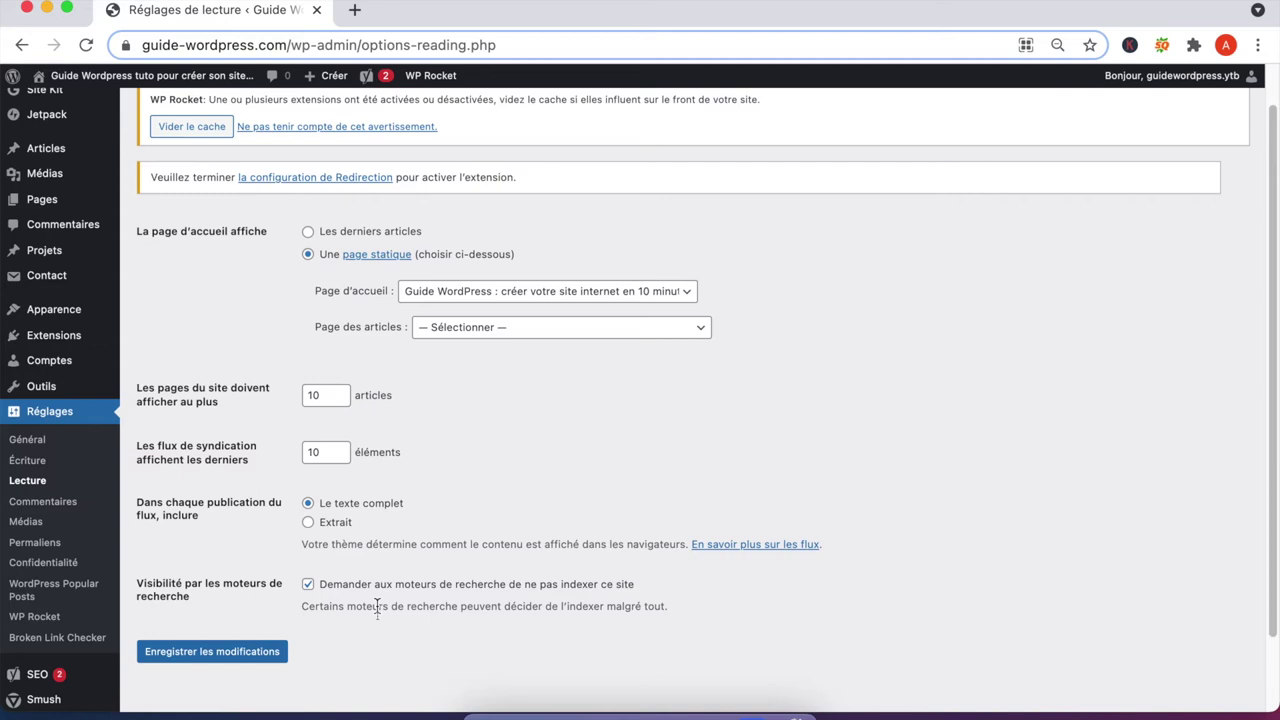
left_click(249, 651)
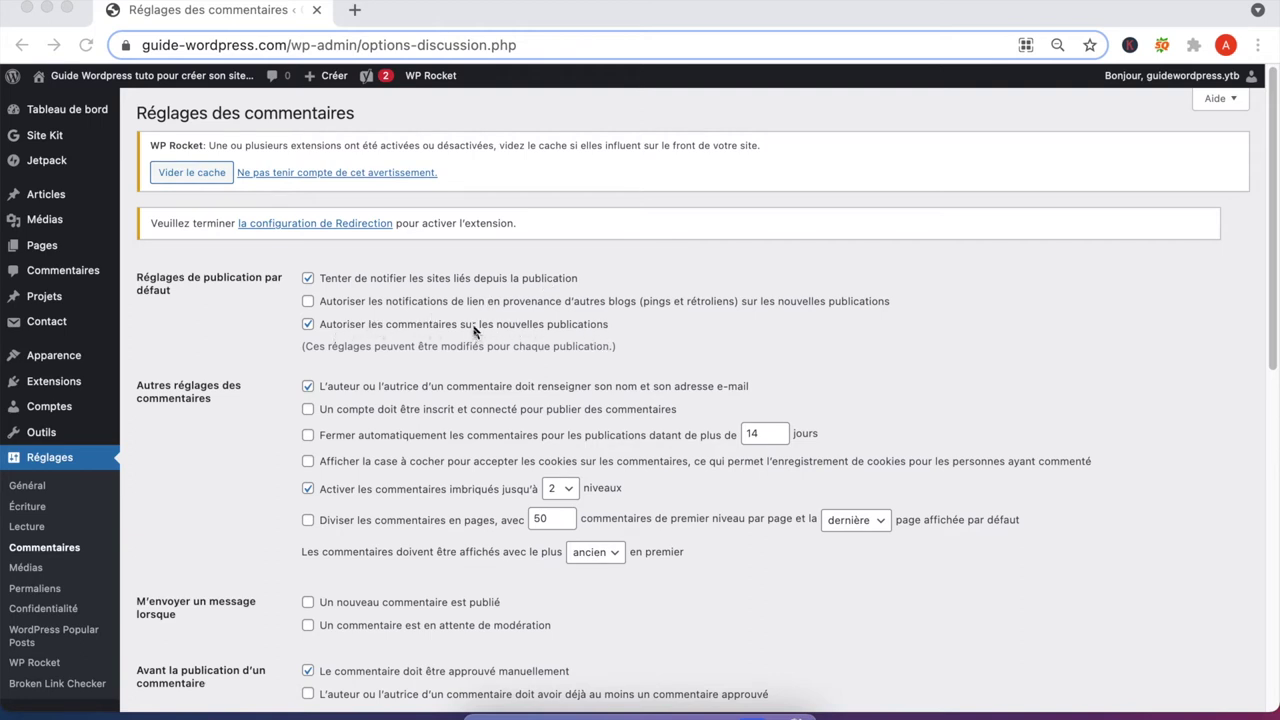
Disable nested comments in the other comment settings.
scroll(450, 336, "down", 1)
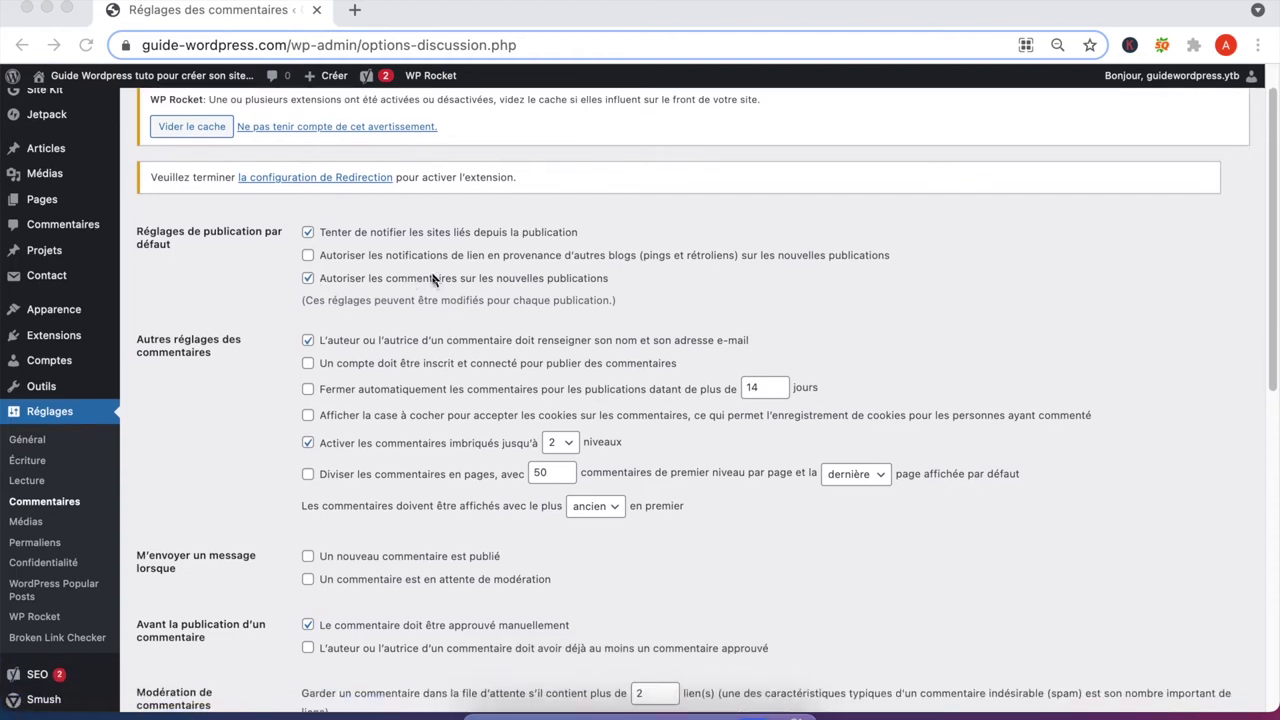
scroll(366, 350, "down", 3)
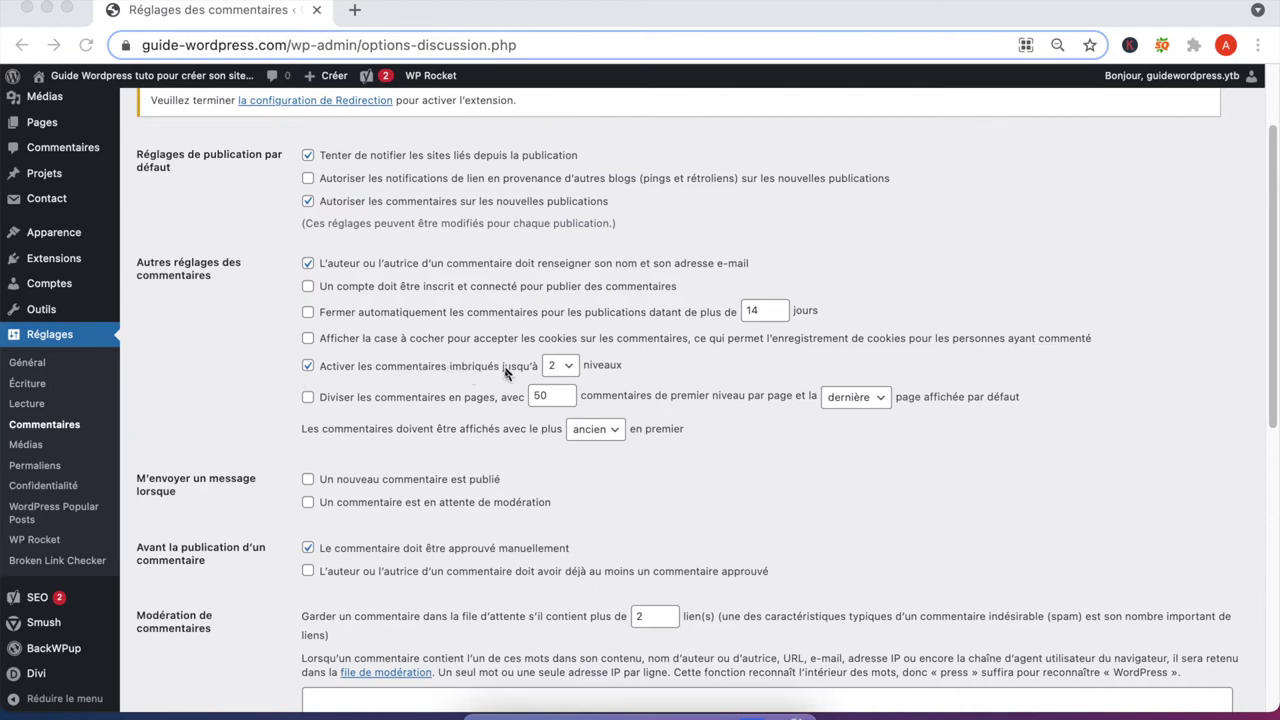
left_click(308, 366)
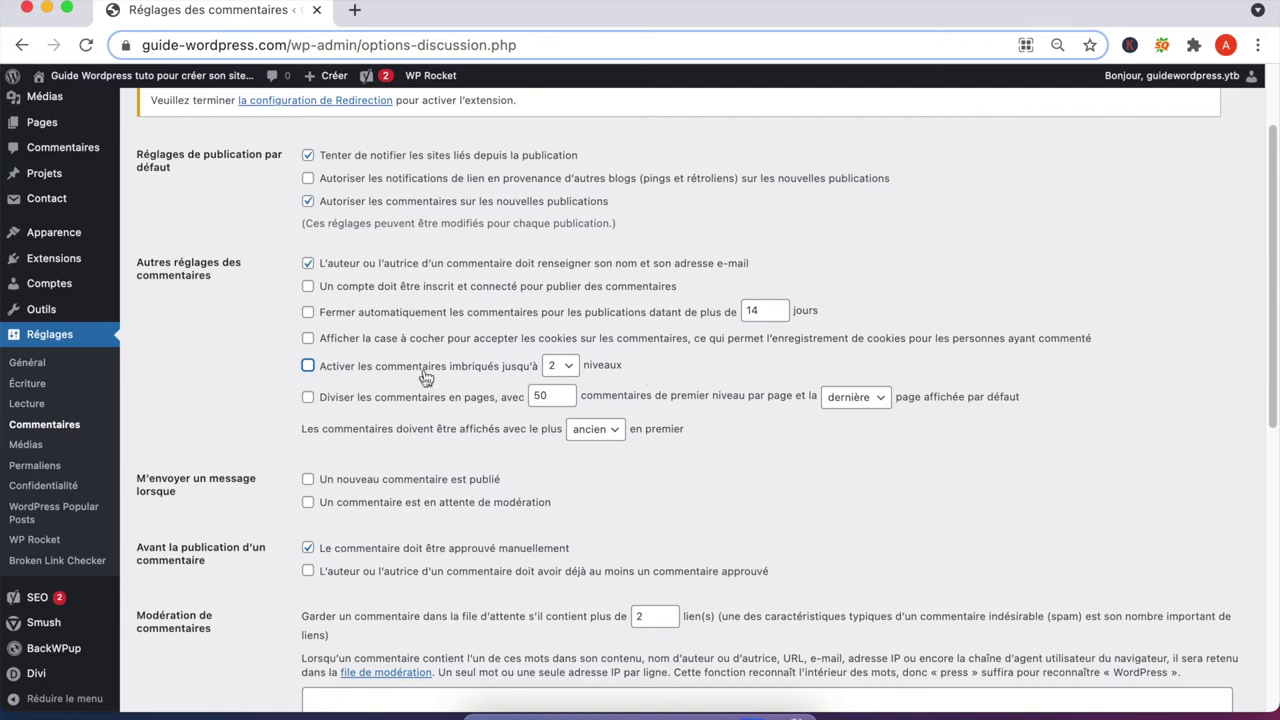
left_click(308, 400)
Review the comment e-mail notification options for new comments and comments awaiting moderation.
scroll(308, 400, "down", 3)
left_click_drag(137, 309, 522, 335)
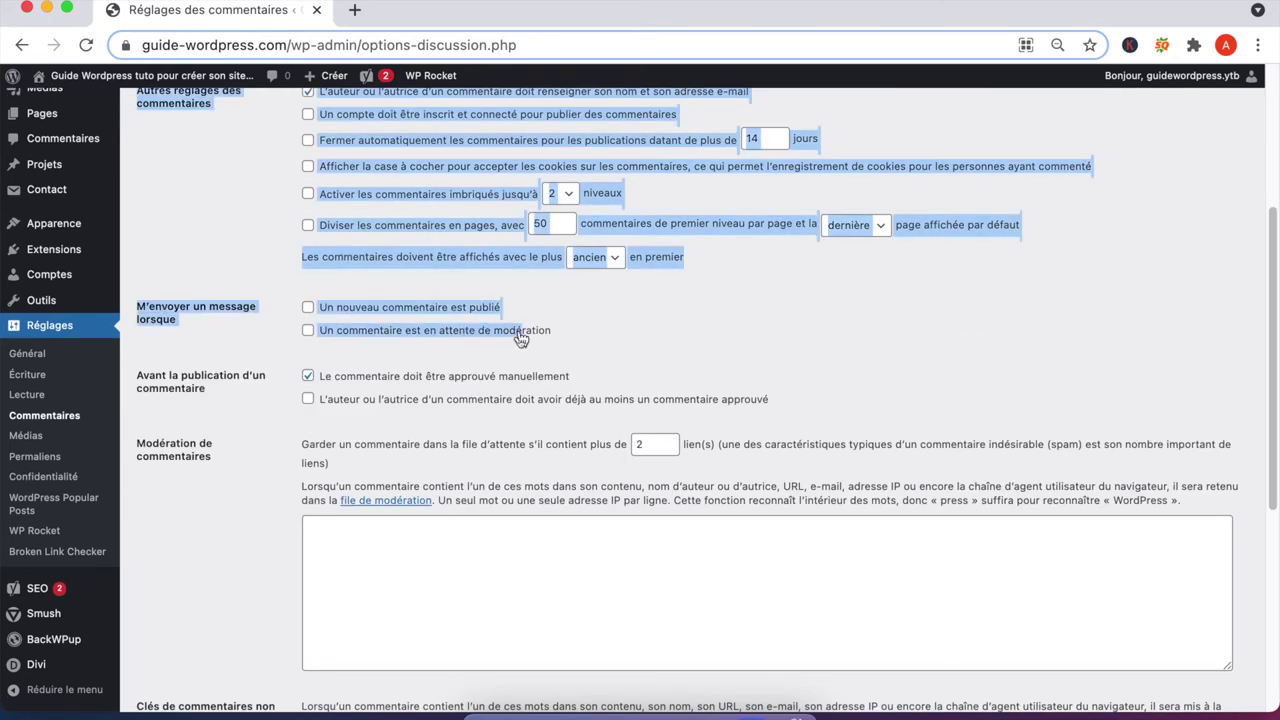
left_click(238, 337)
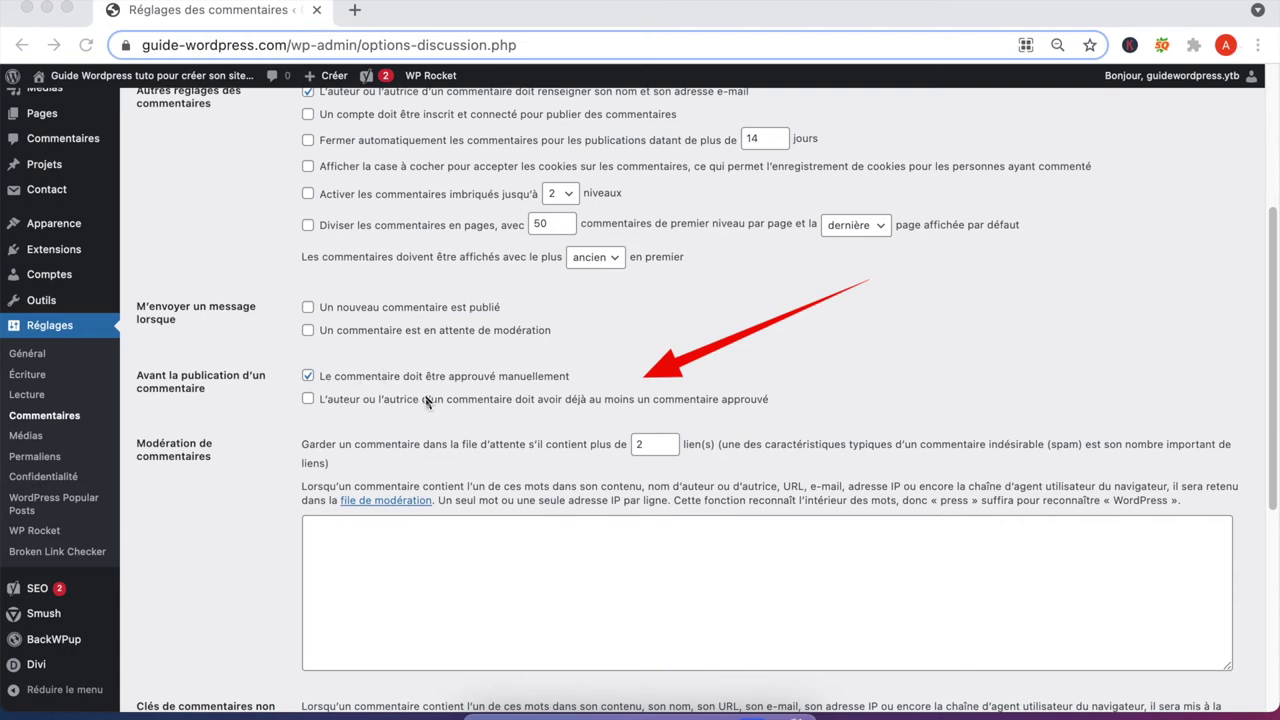
Set comments containing more than 1 link to be held for moderation, and enable the display of avatars.
scroll(425, 401, "down", 5)
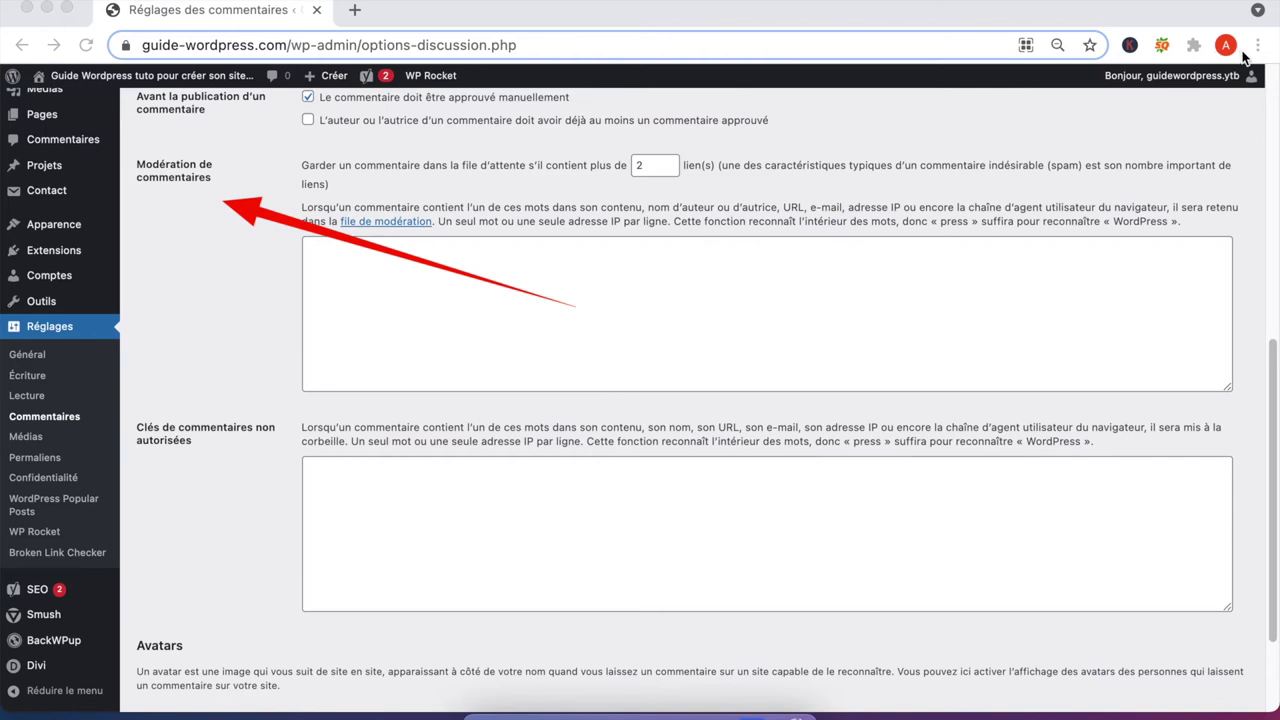
left_click(647, 167)
key("BackSpace")
type("1")
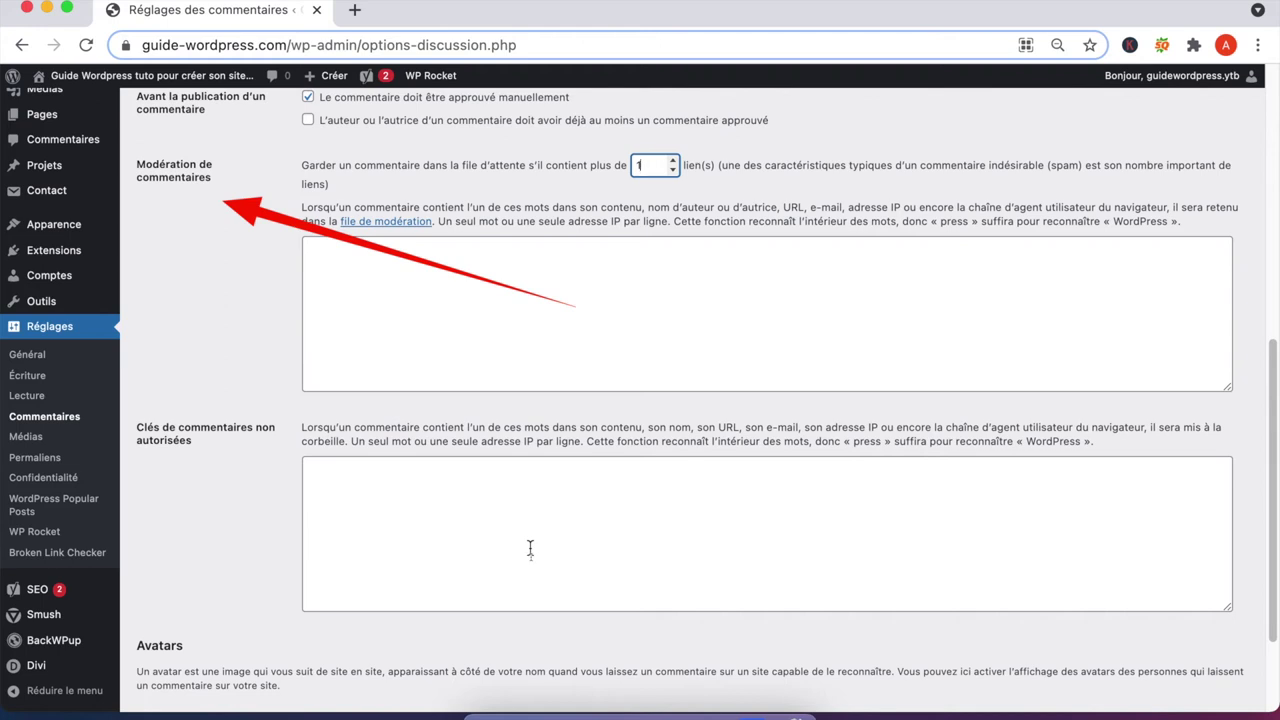
scroll(530, 548, "down", 3)
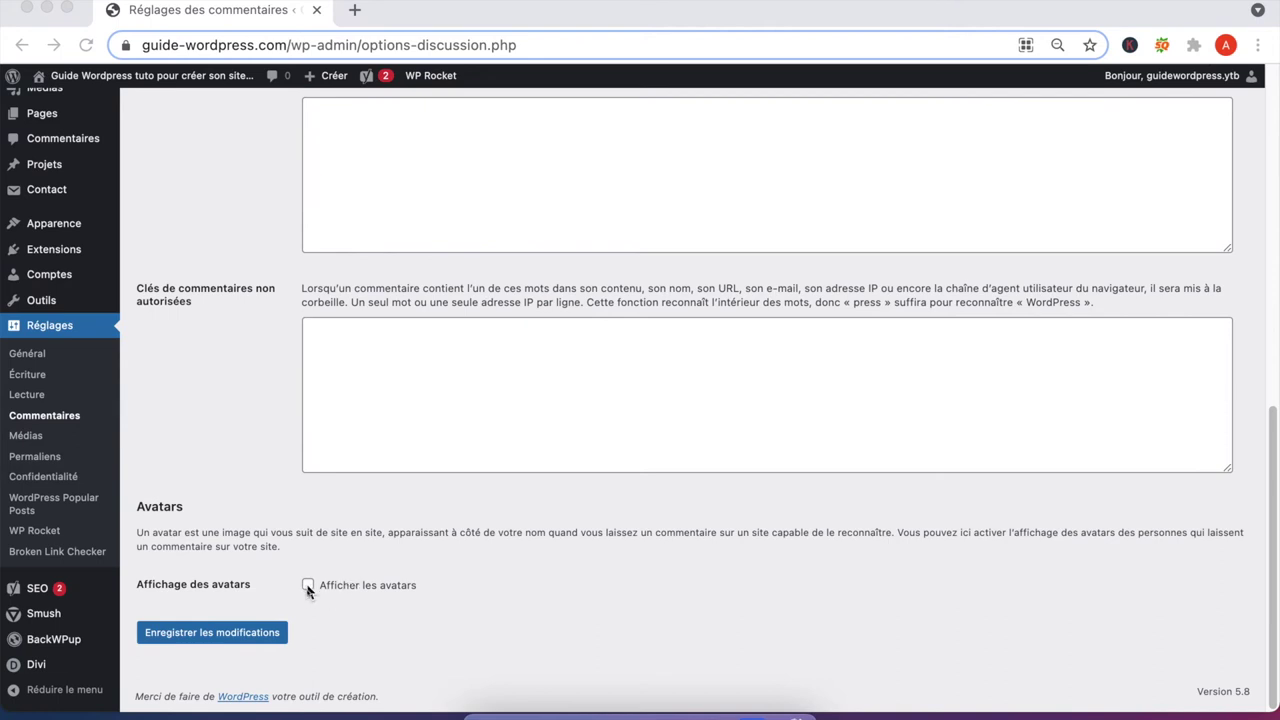
left_click(309, 587)
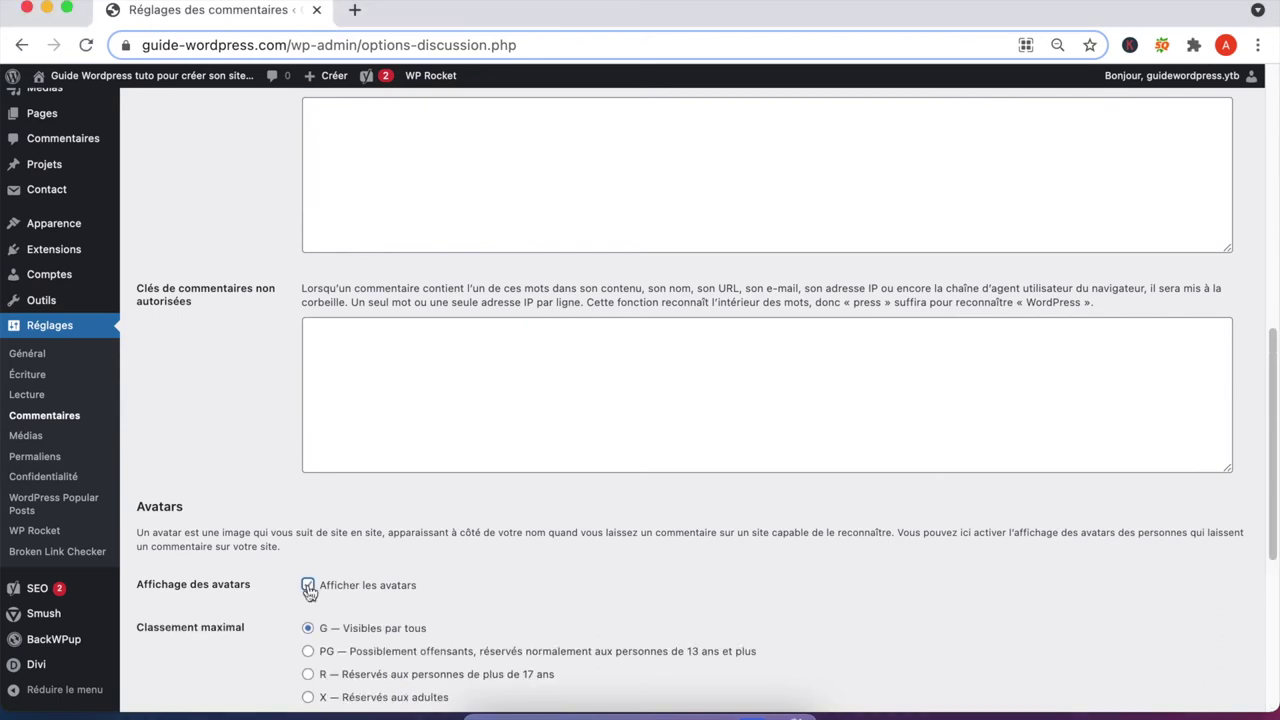
Turn off the display of avatars and save the comment settings.
scroll(337, 563, "down", 5)
scroll(337, 563, "down", 2)
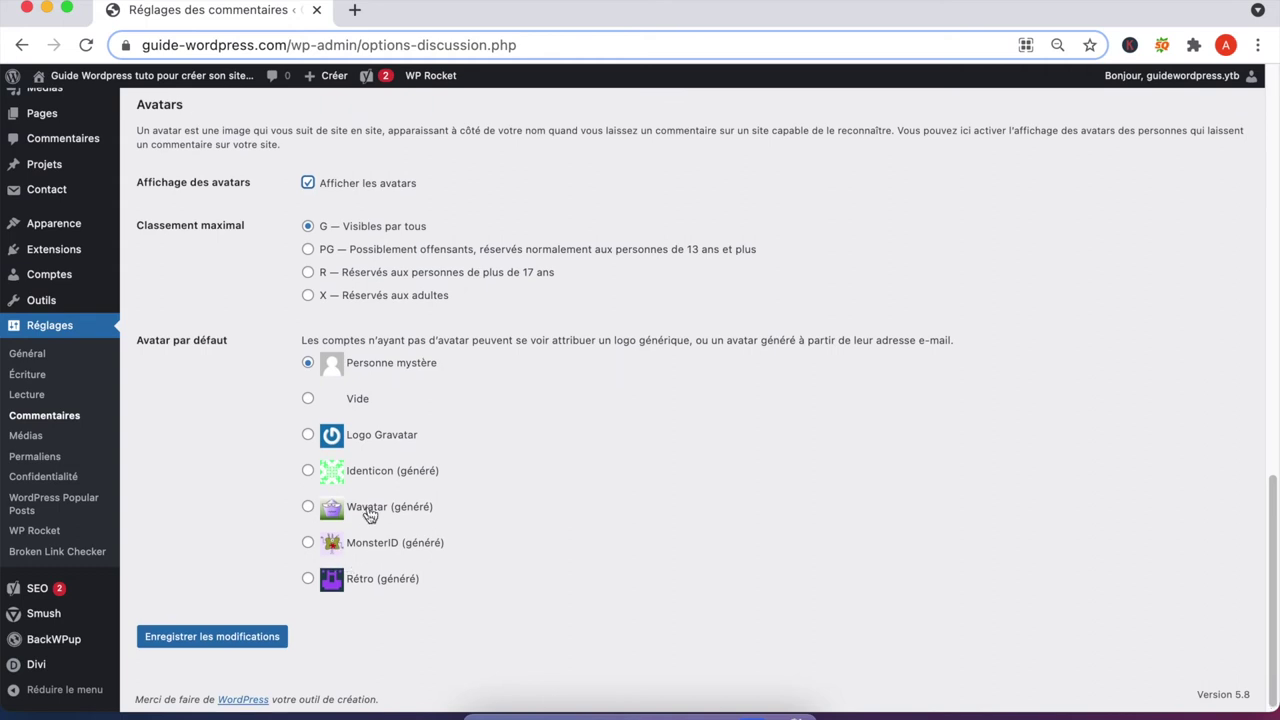
scroll(368, 508, "up", 2)
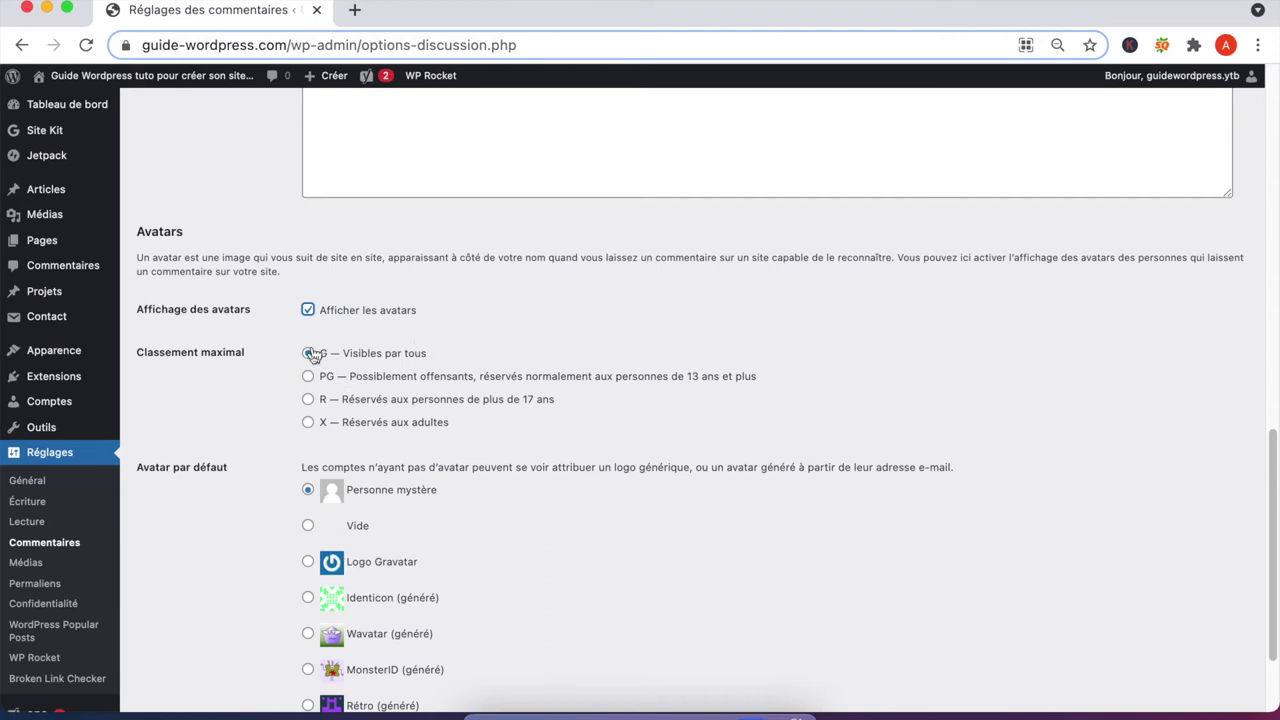
left_click(308, 311)
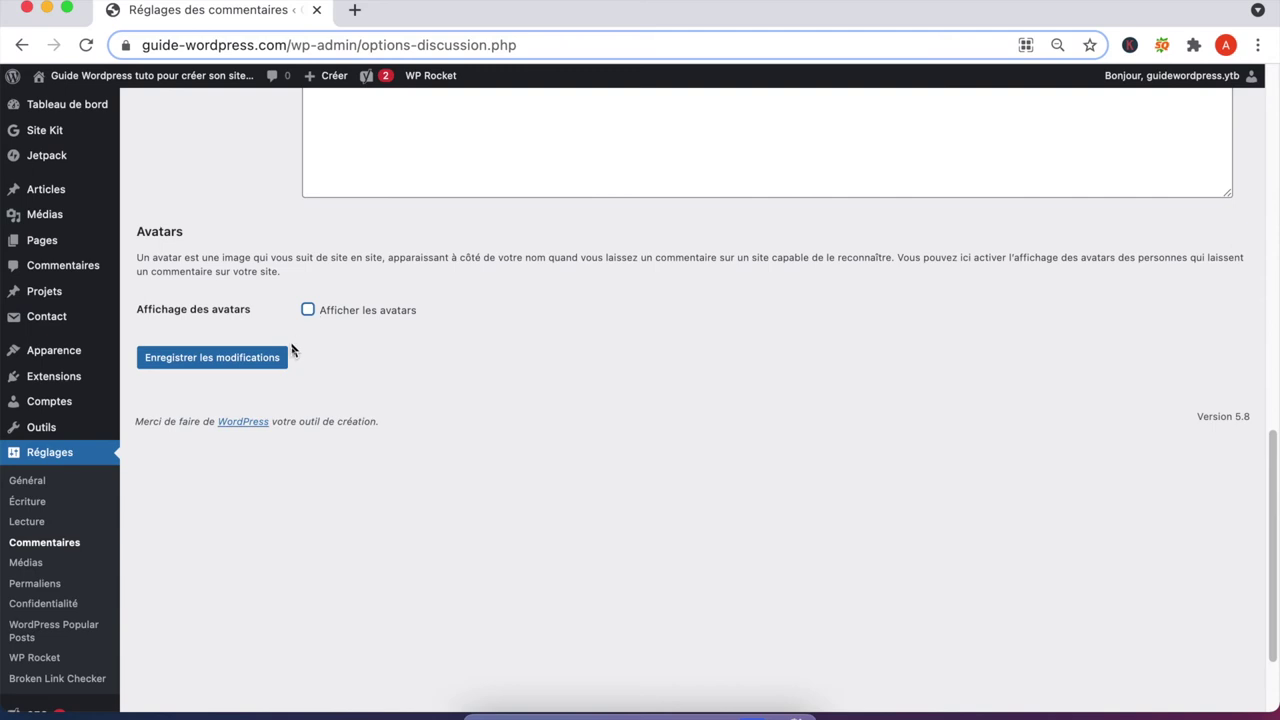
left_click(246, 363)
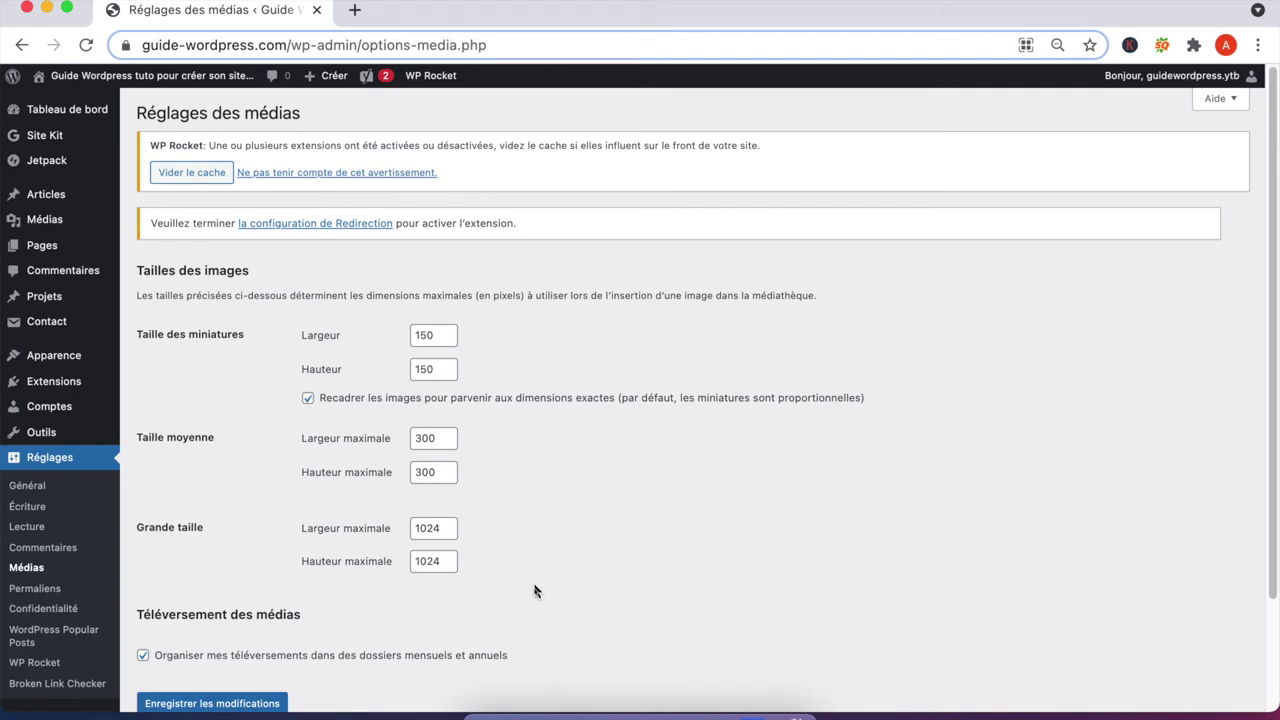
Check the image sizes in the media settings, and select the custom structure /%postname%/ in the permalink settings.
scroll(551, 586, "down", 3)
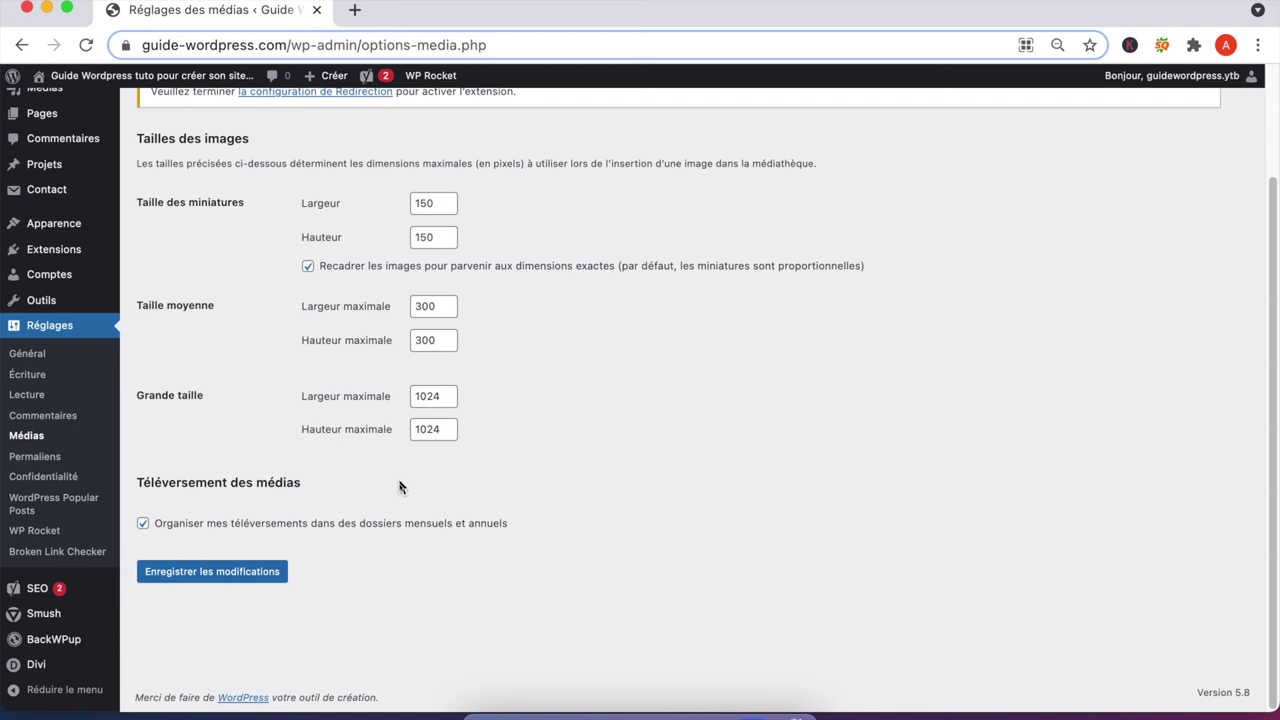
mouse_move(86, 616)
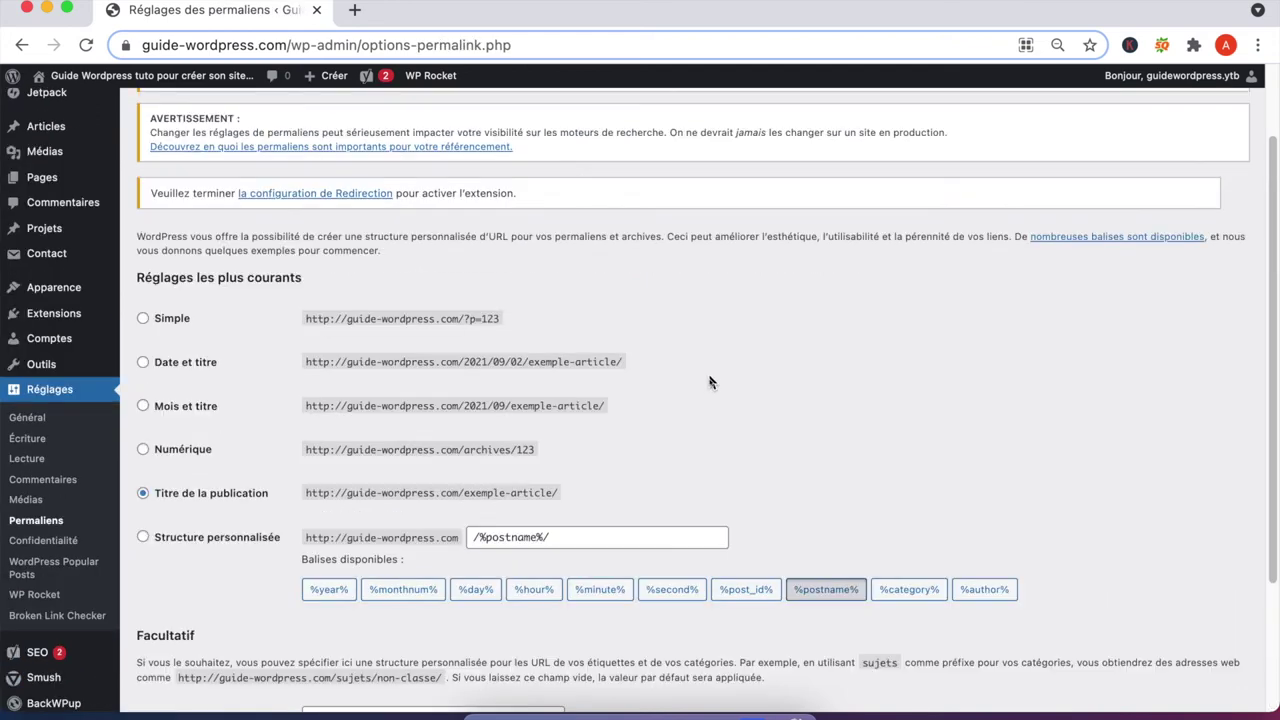
scroll(709, 382, "up", 2)
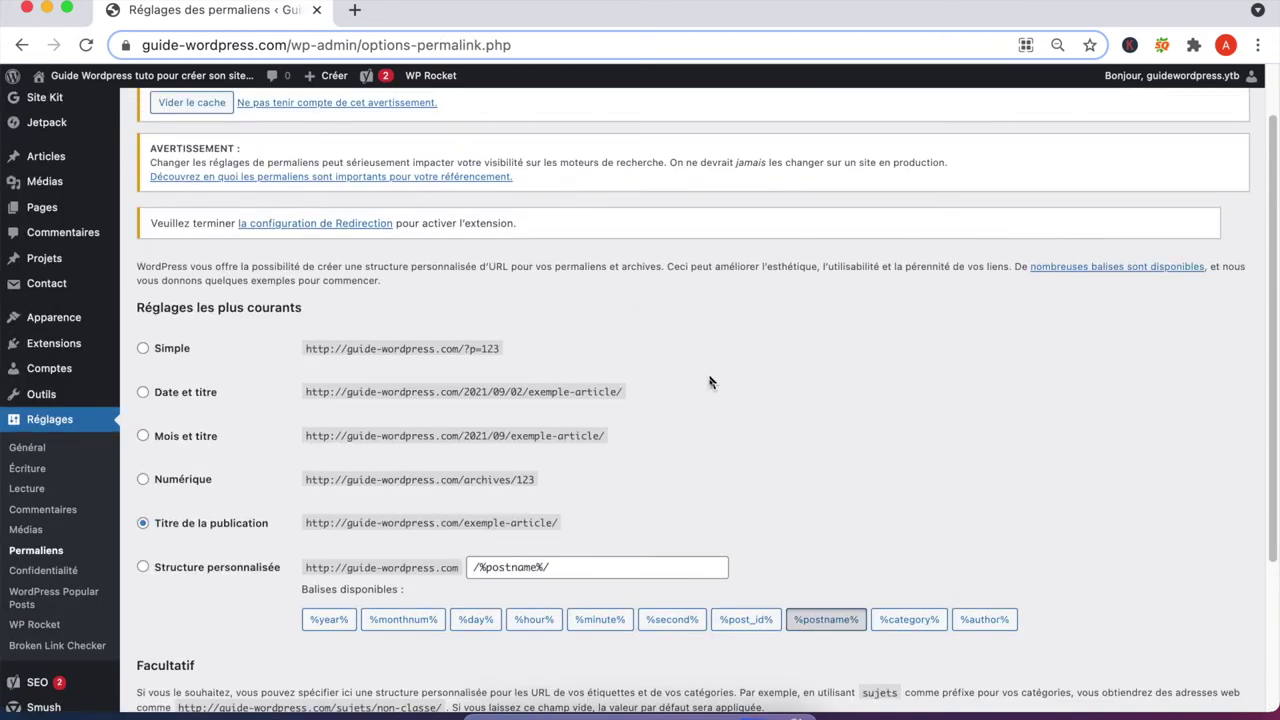
scroll(709, 382, "up", 1)
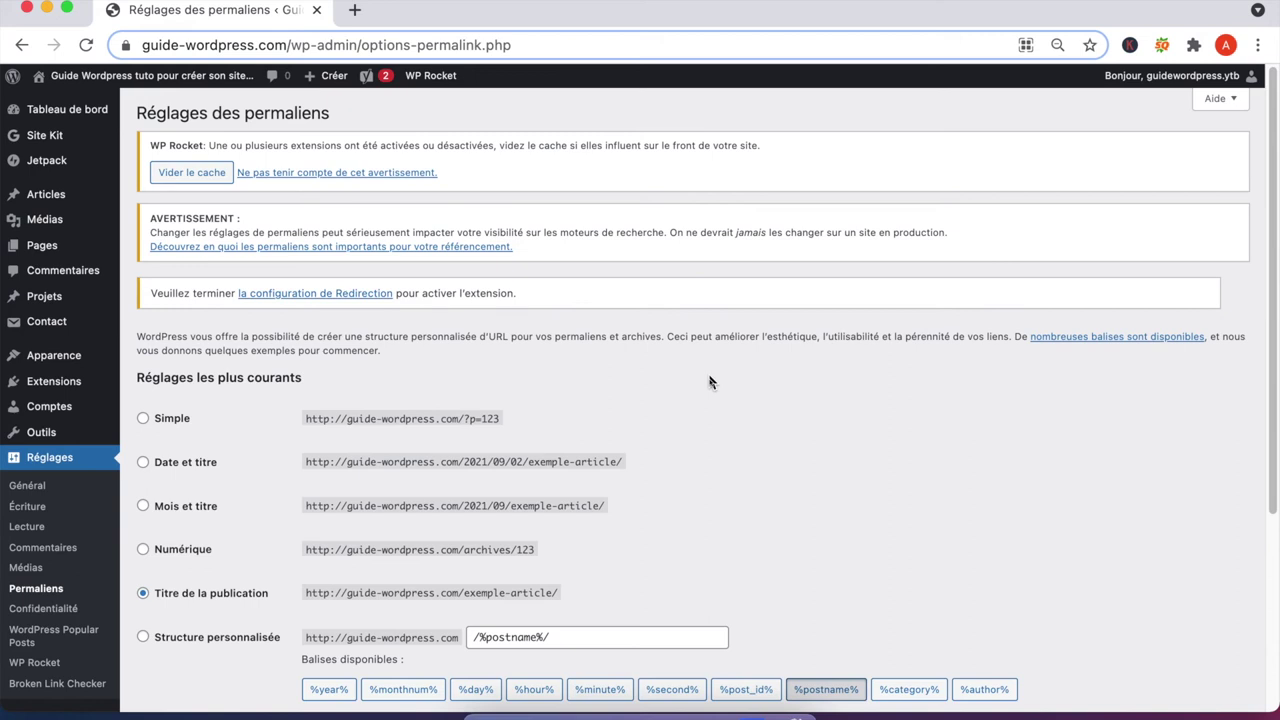
scroll(710, 382, "down", 1)
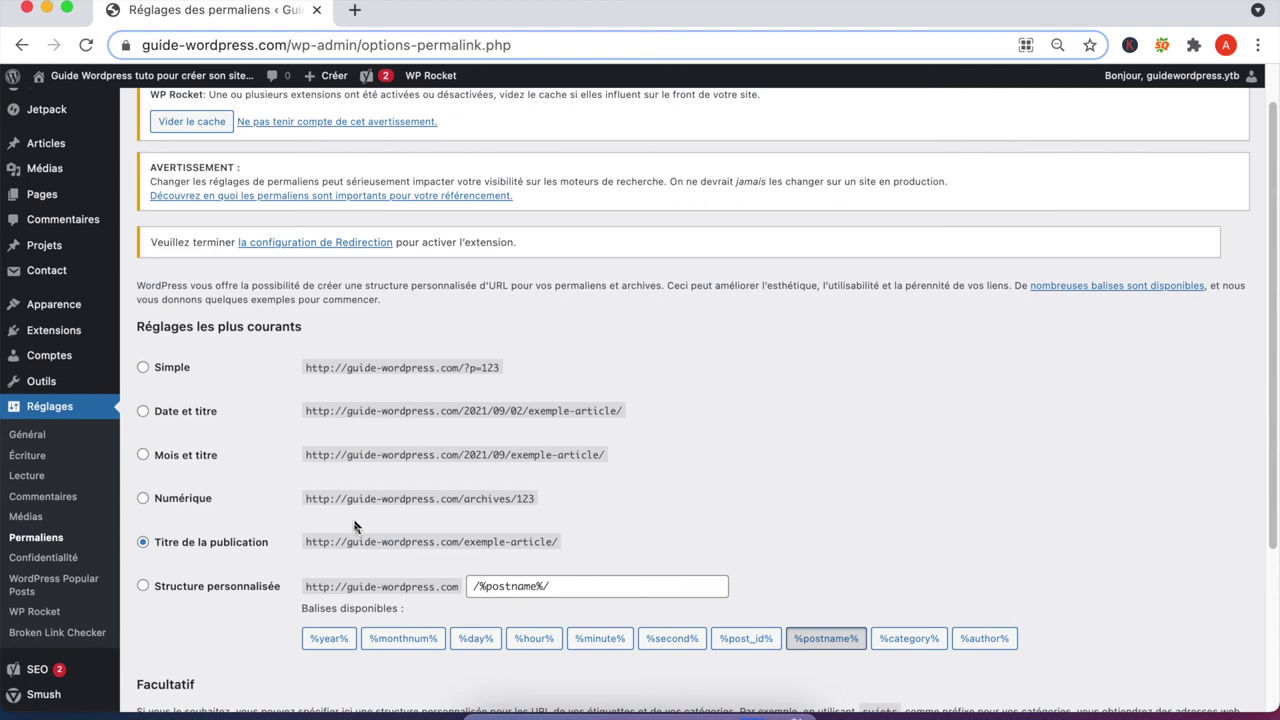
left_click(177, 591)
Enter "sujets" as the category prefix and highlight the sujets/non-classe/ part of the example URL above it.
scroll(580, 586, "down", 3)
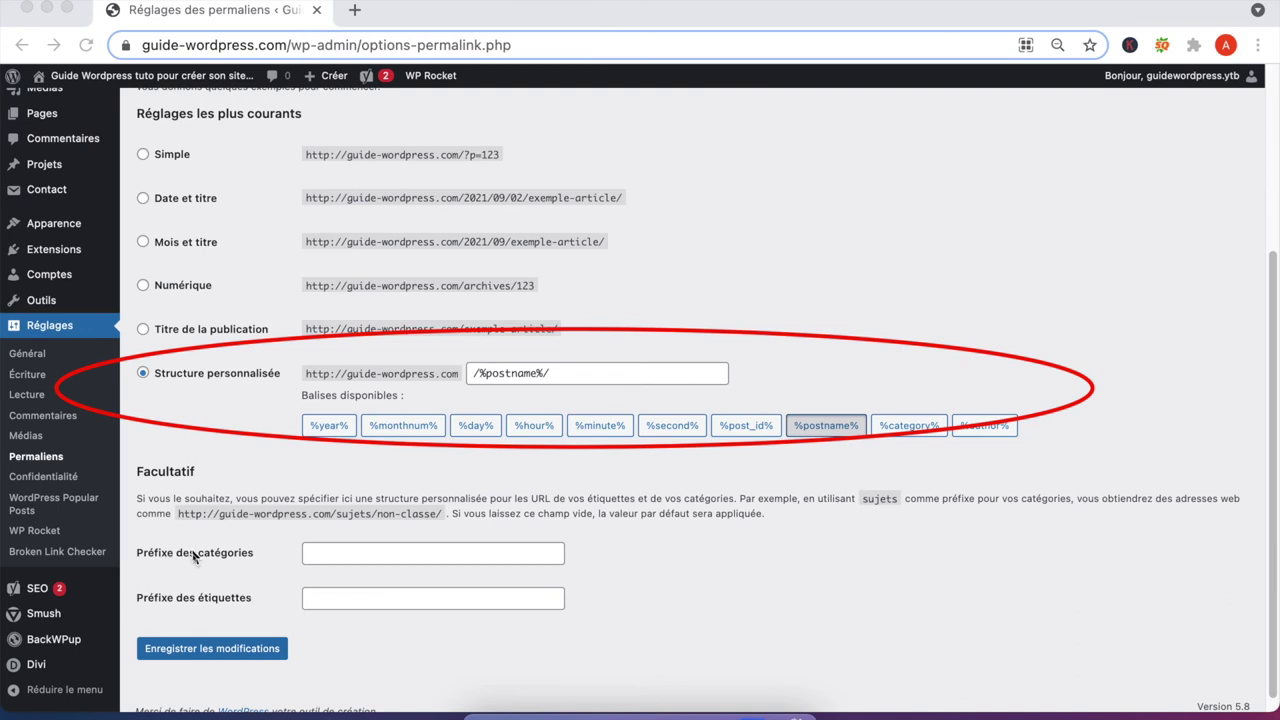
left_click(345, 552)
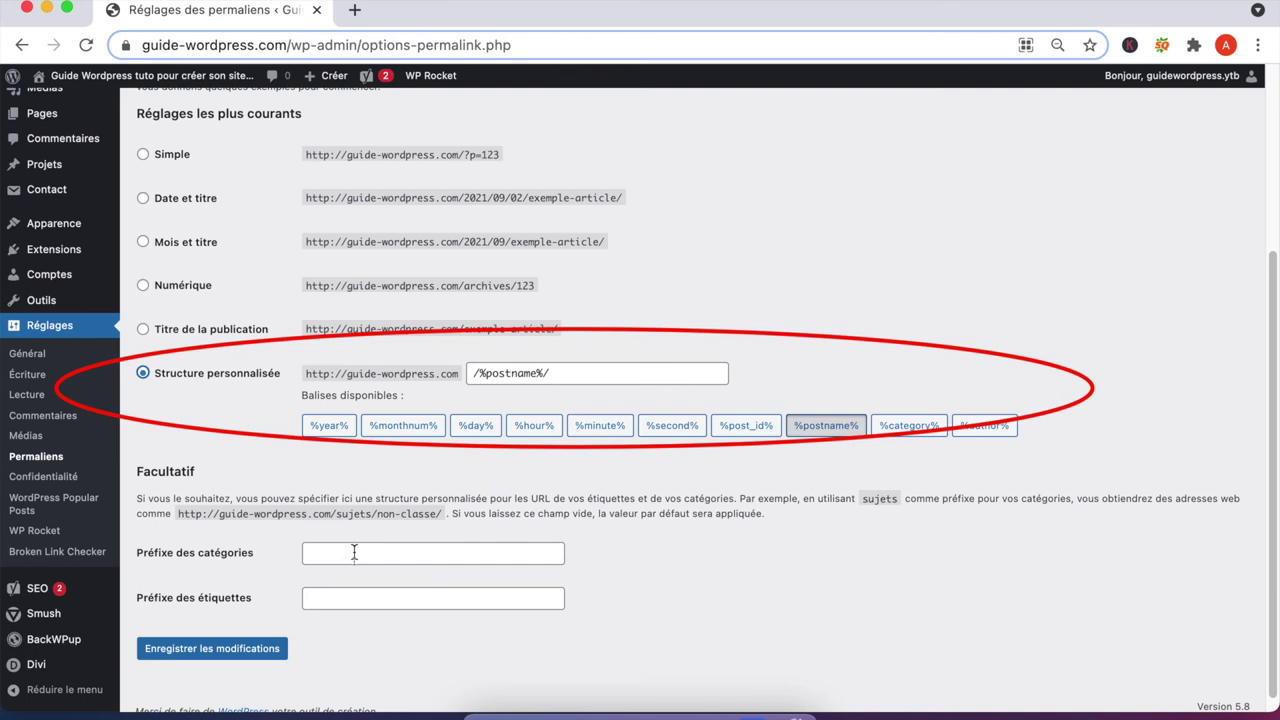
left_click(354, 552)
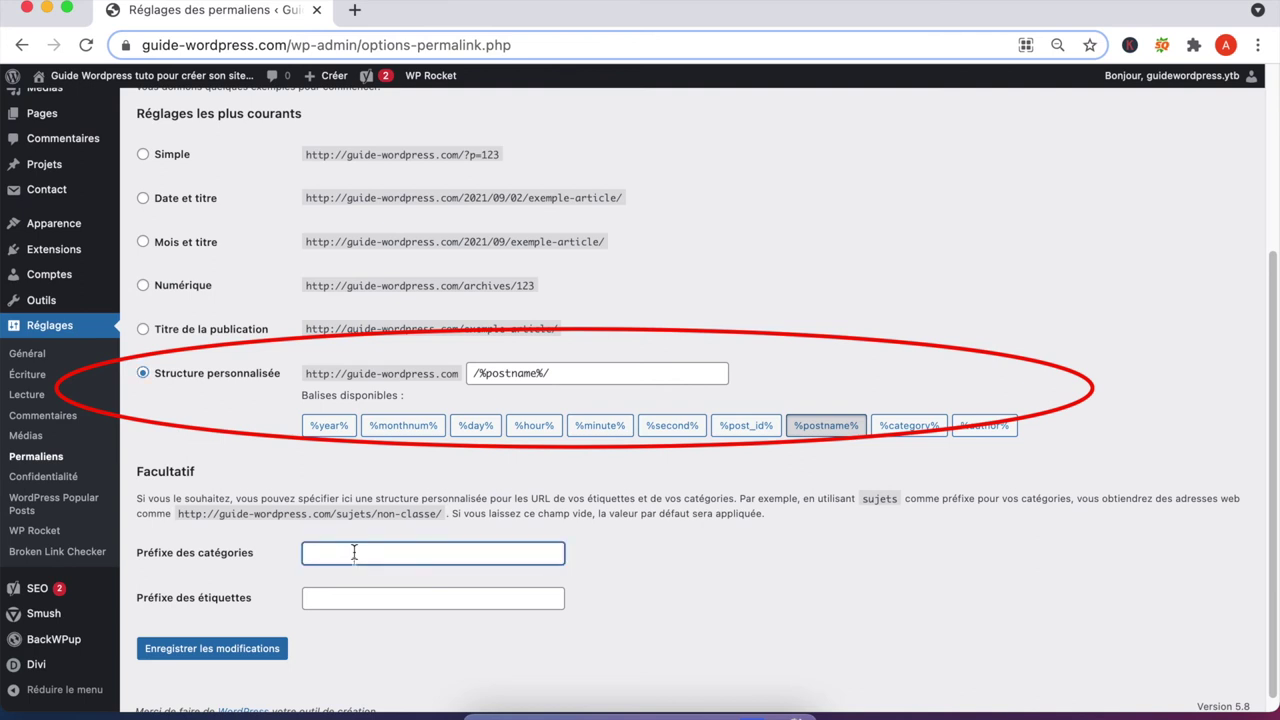
type("sujets")
left_click(443, 521)
left_click_drag(443, 521, 436, 516)
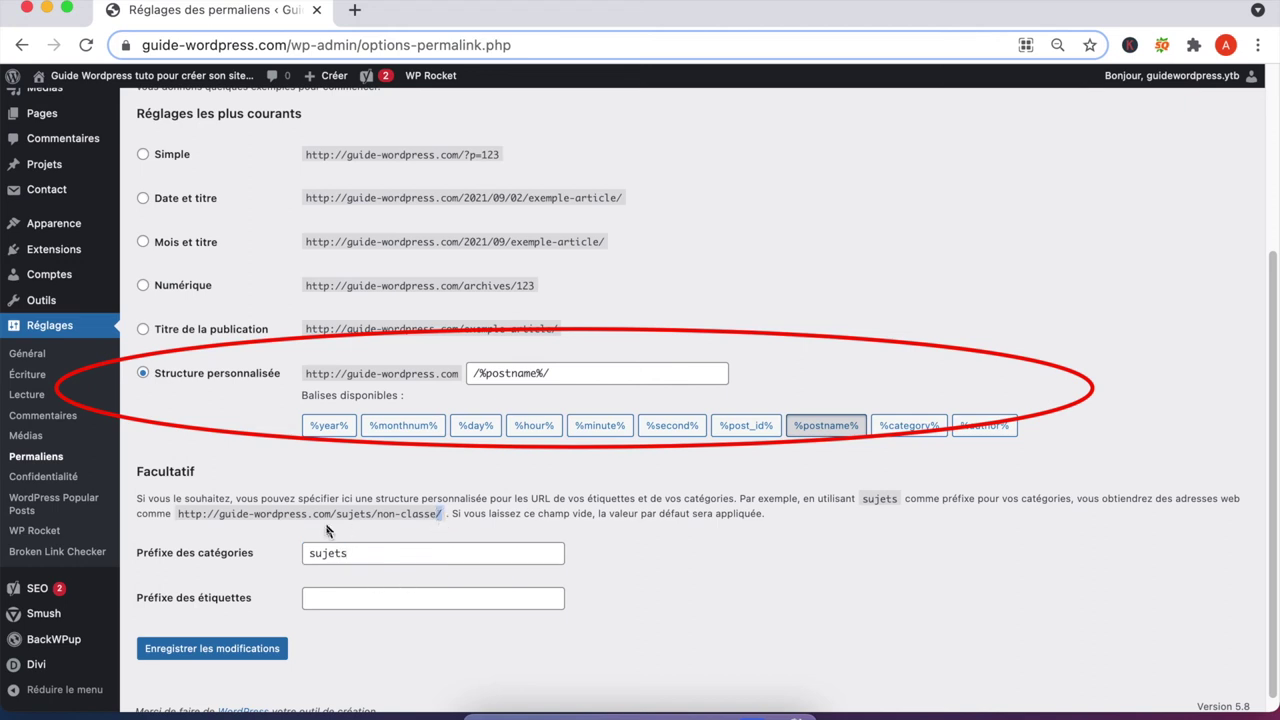
left_click_drag(330, 516, 443, 516)
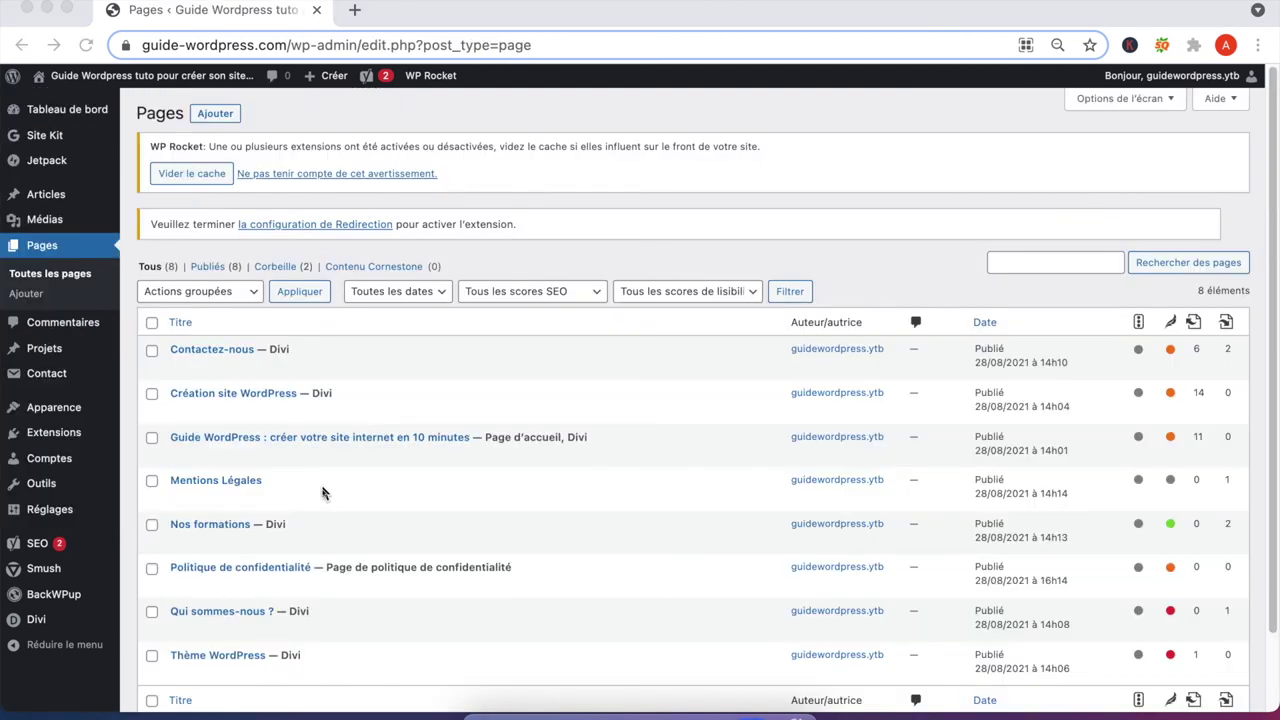
Open the Nos formations page for editing, change its title to "Nos formations SEO sur WordPress", and preview the changes.
left_click(203, 527)
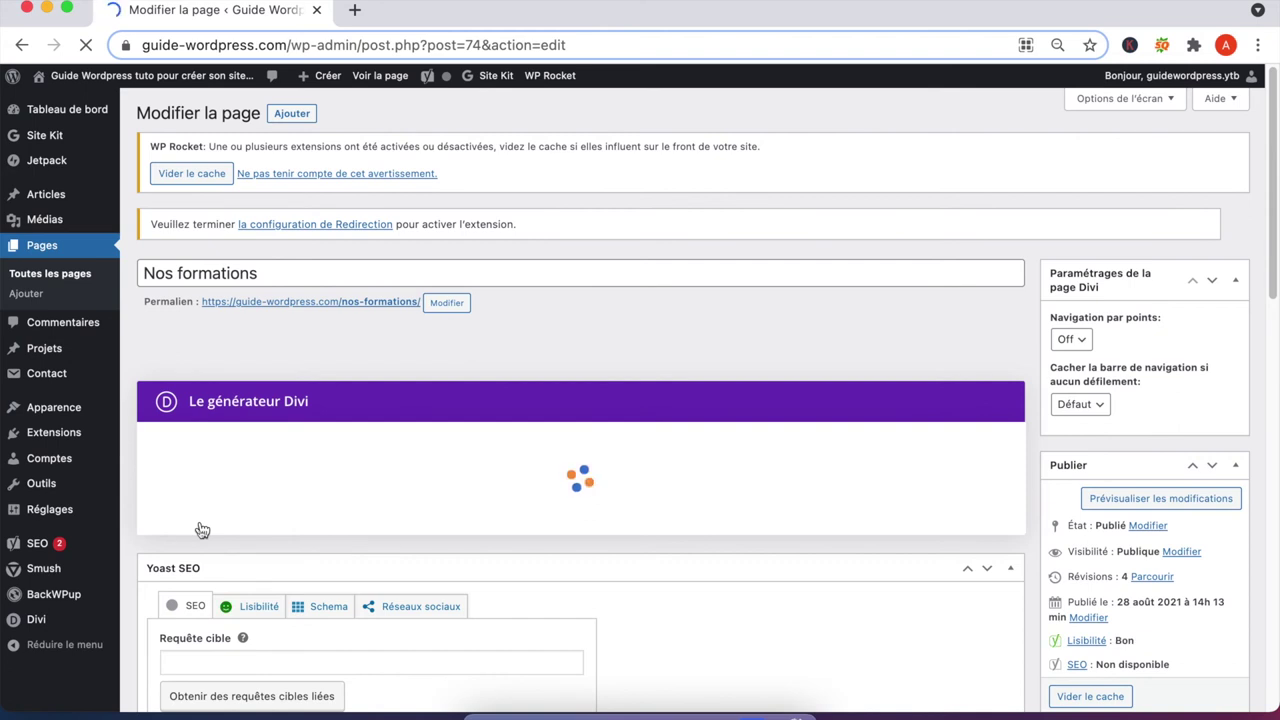
left_click(288, 270)
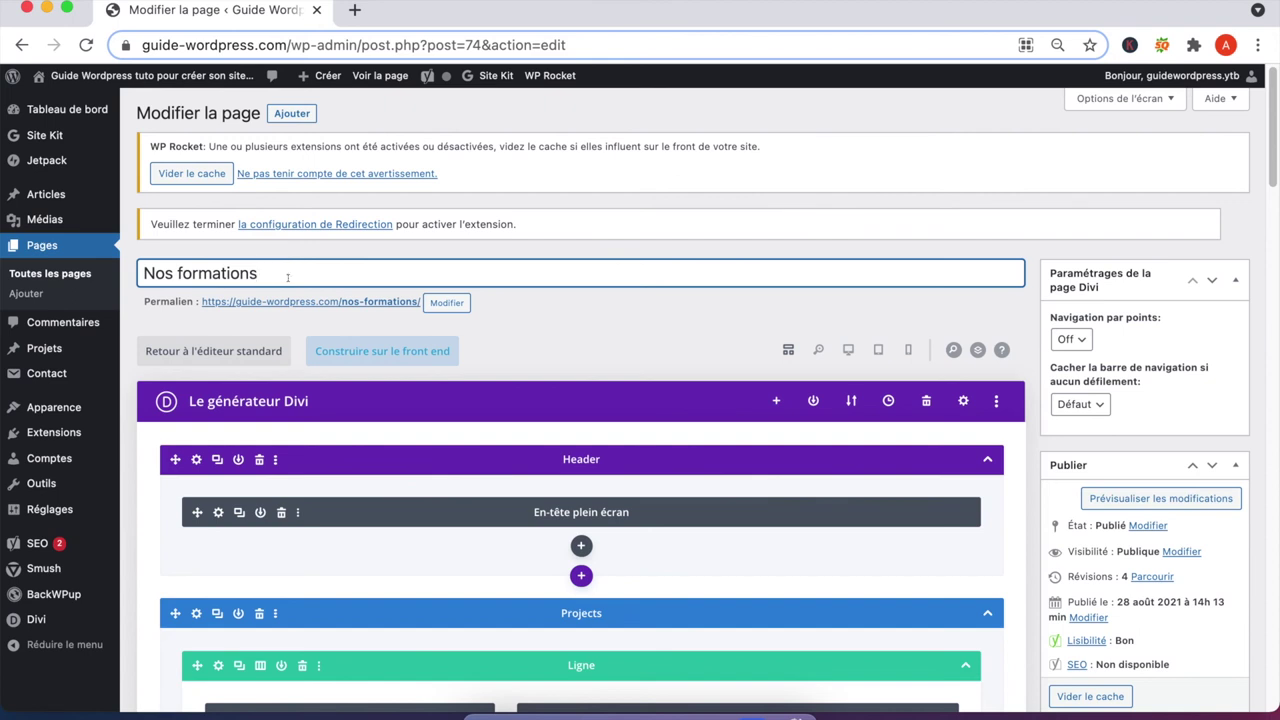
type("SEO Wordpre")
key("BackSpace")
key("BackSpace")
key("BackSpace")
type("Press")
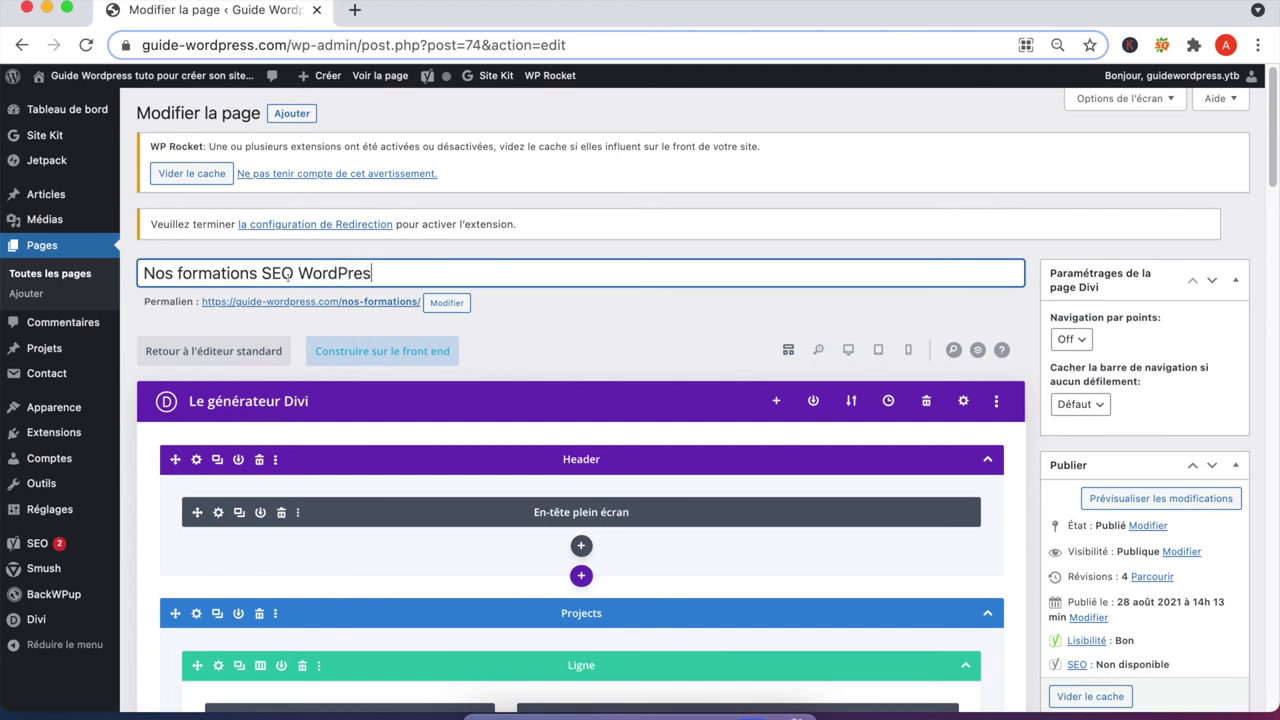
left_click(291, 274)
type("sur")
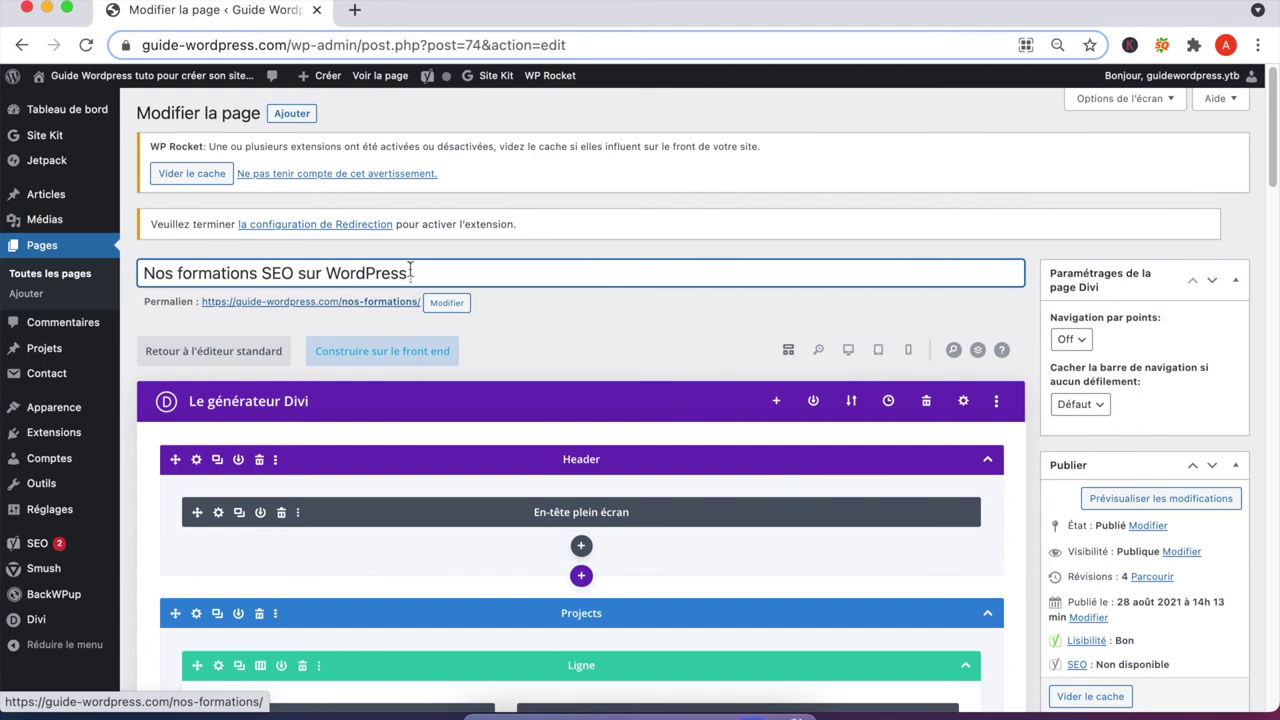
left_click(1160, 498)
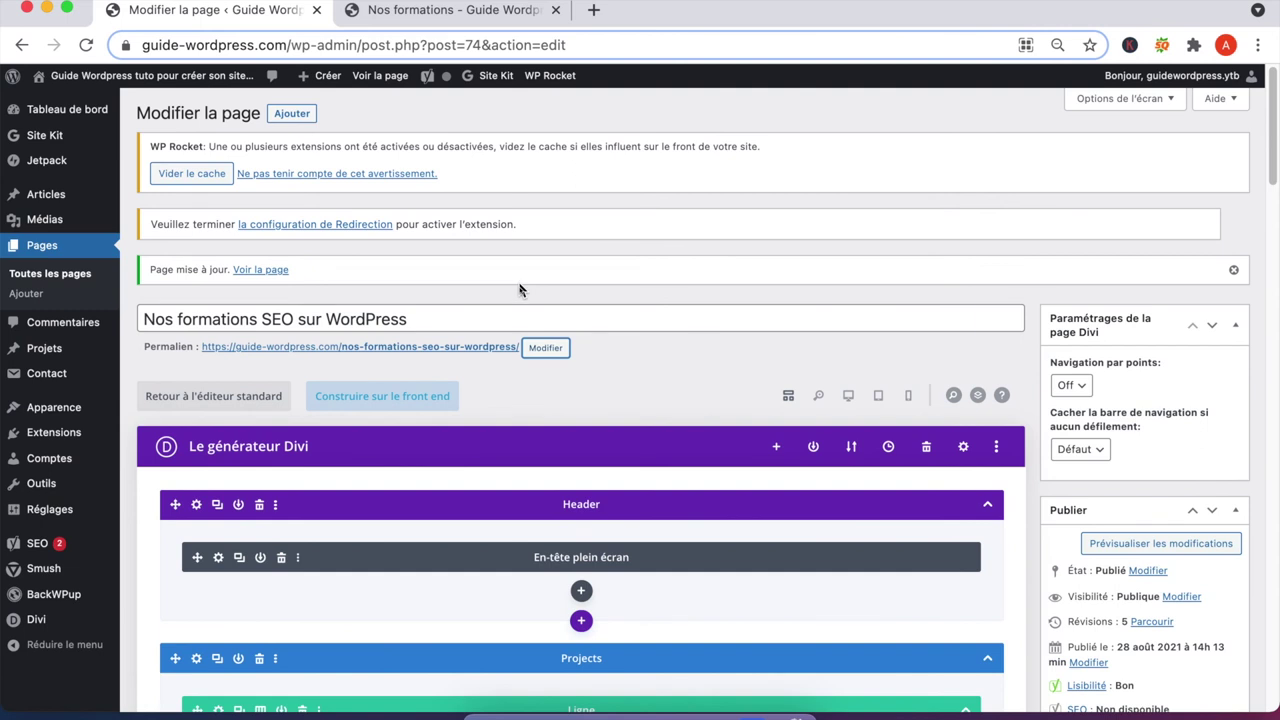
Shorten the page's permalink slug to formations-seo-wordpress and update the page.
left_click(546, 349)
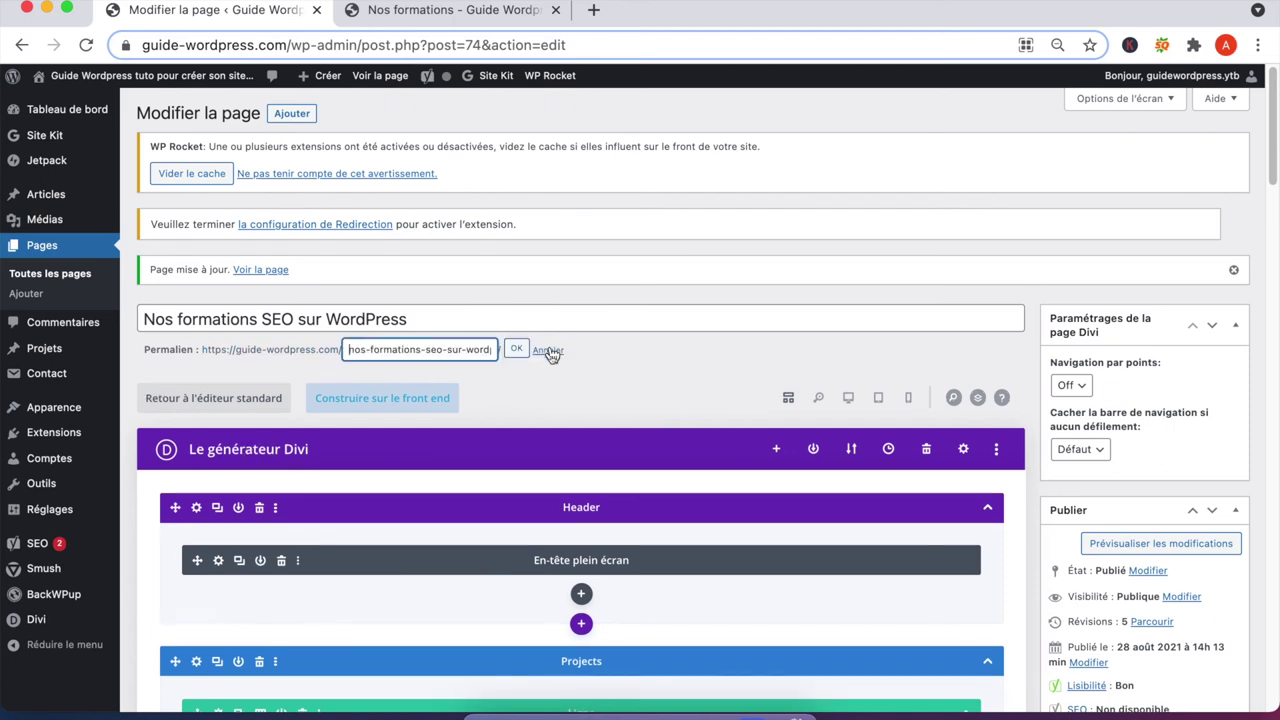
left_click(366, 350)
key("BackSpace")
key("BackSpace")
key("BackSpace")
key("BackSpace")
left_click(441, 349)
key("BackSpace")
key("BackSpace")
key("BackSpace")
key("BackSpace")
key("BackSpace")
left_click(516, 350)
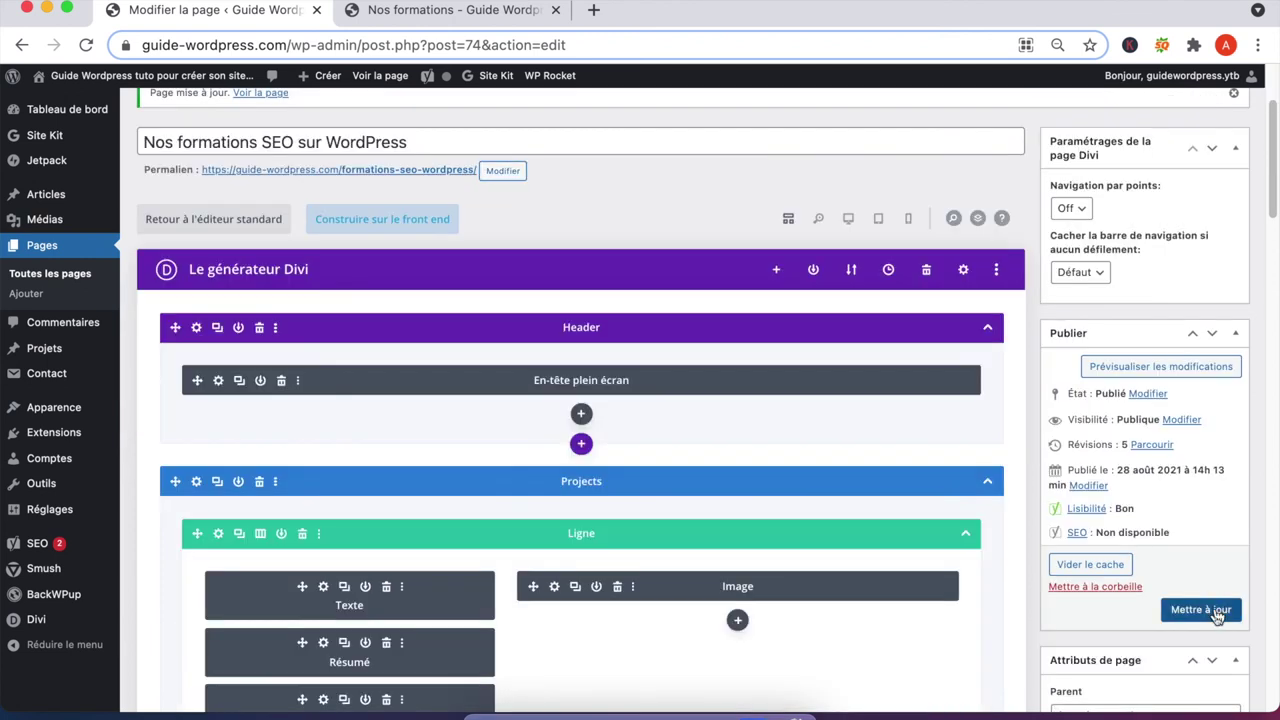
left_click(1218, 607)
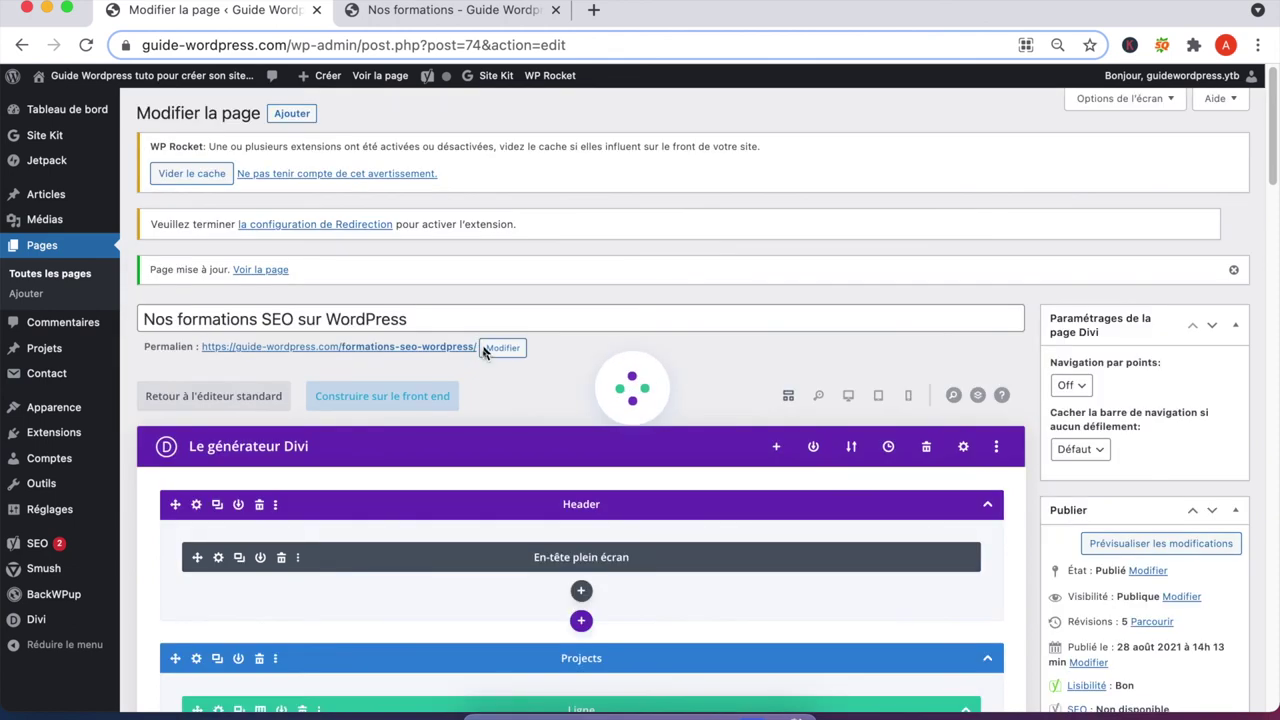
left_click(455, 348)
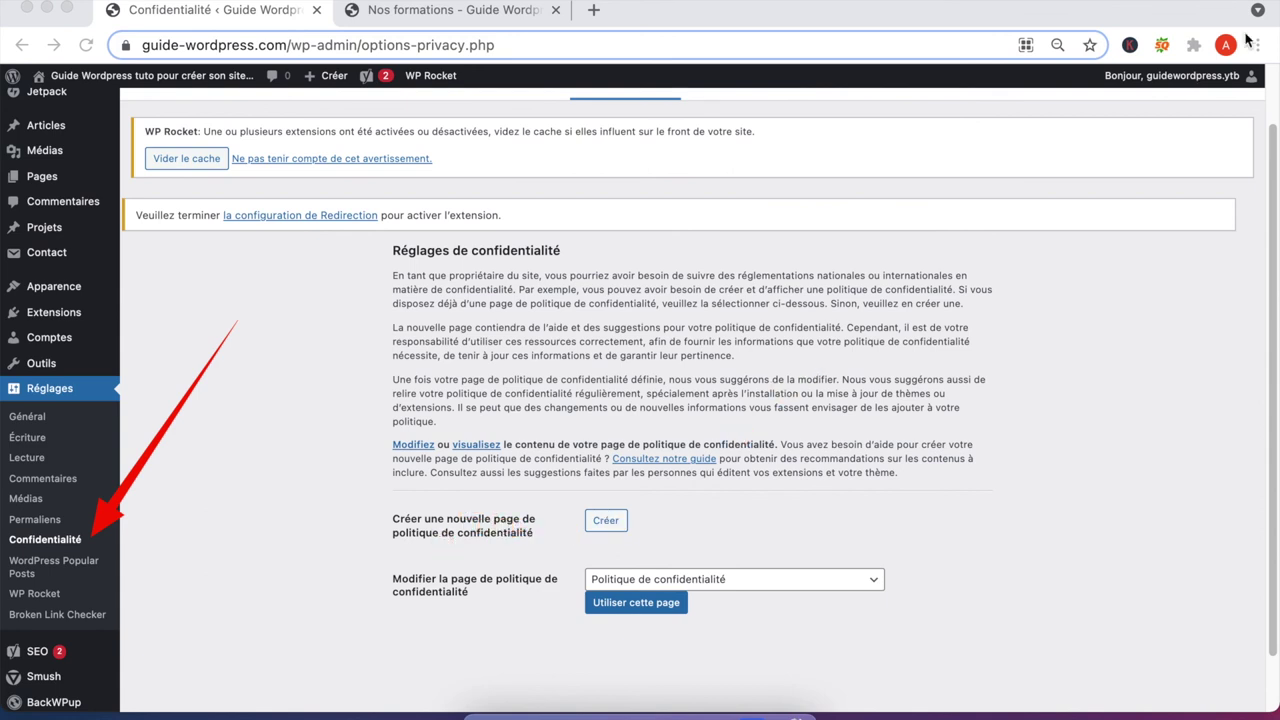
Create a new privacy policy page from the privacy settings and look over its suggested text in the editor.
left_click(592, 536)
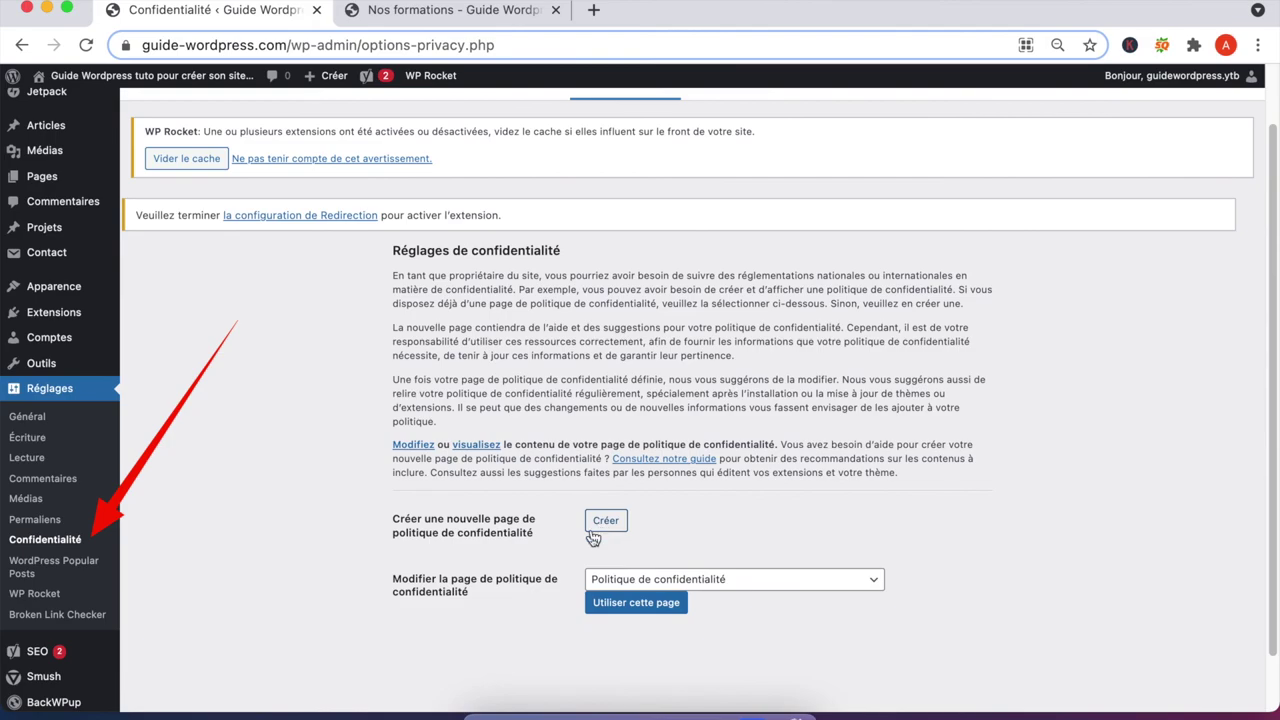
left_click(603, 526)
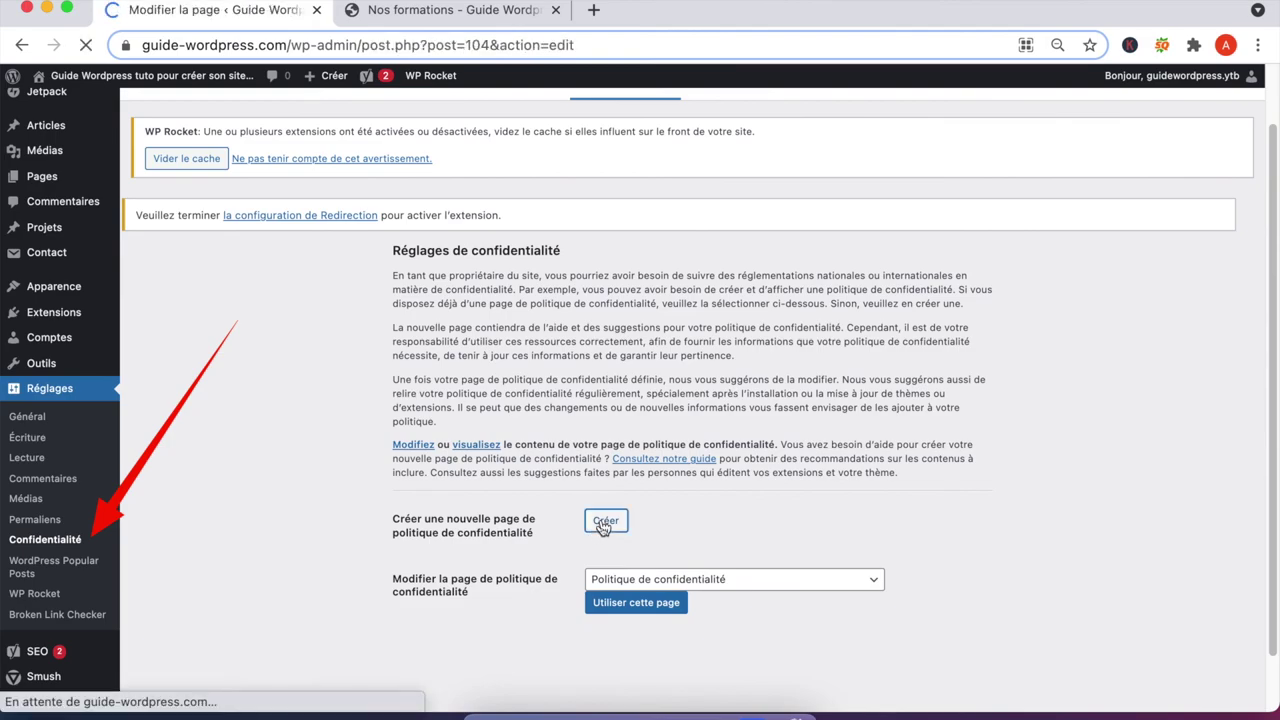
scroll(481, 640, "down", 2)
scroll(481, 640, "down", 10)
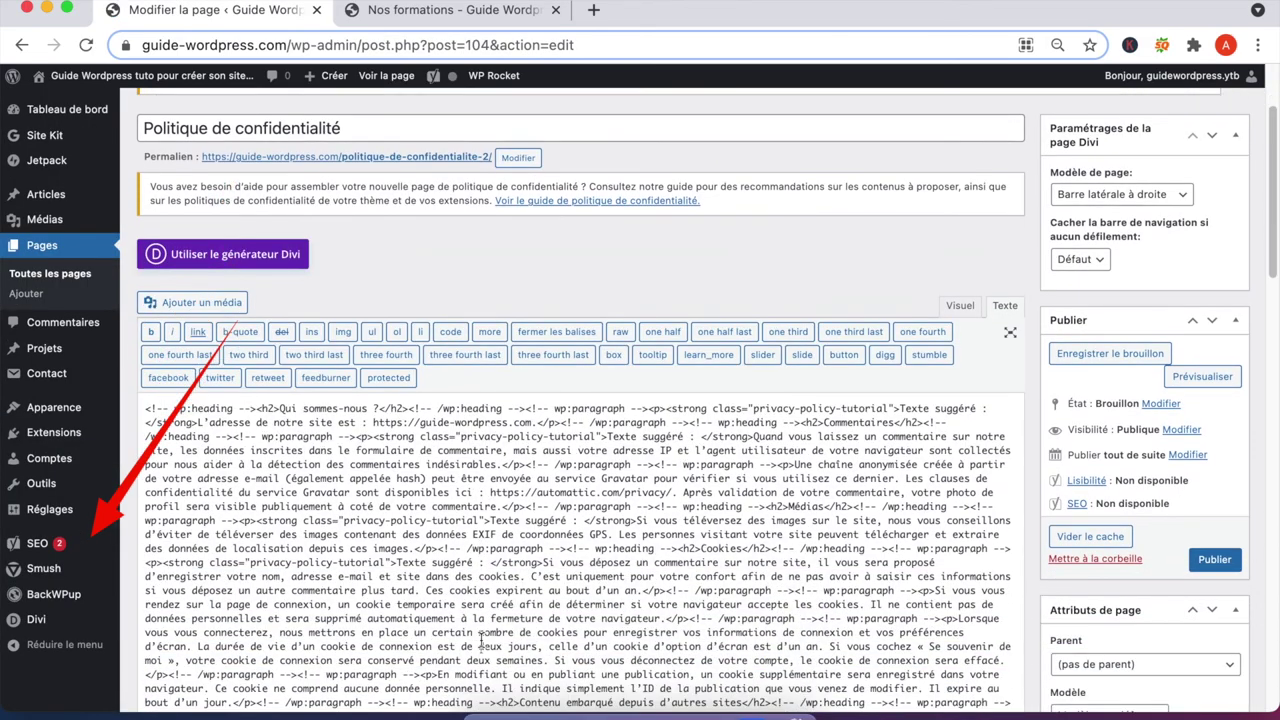
Preview the new privacy policy page and read through its sections down to the footer.
scroll(481, 647, "up", 15)
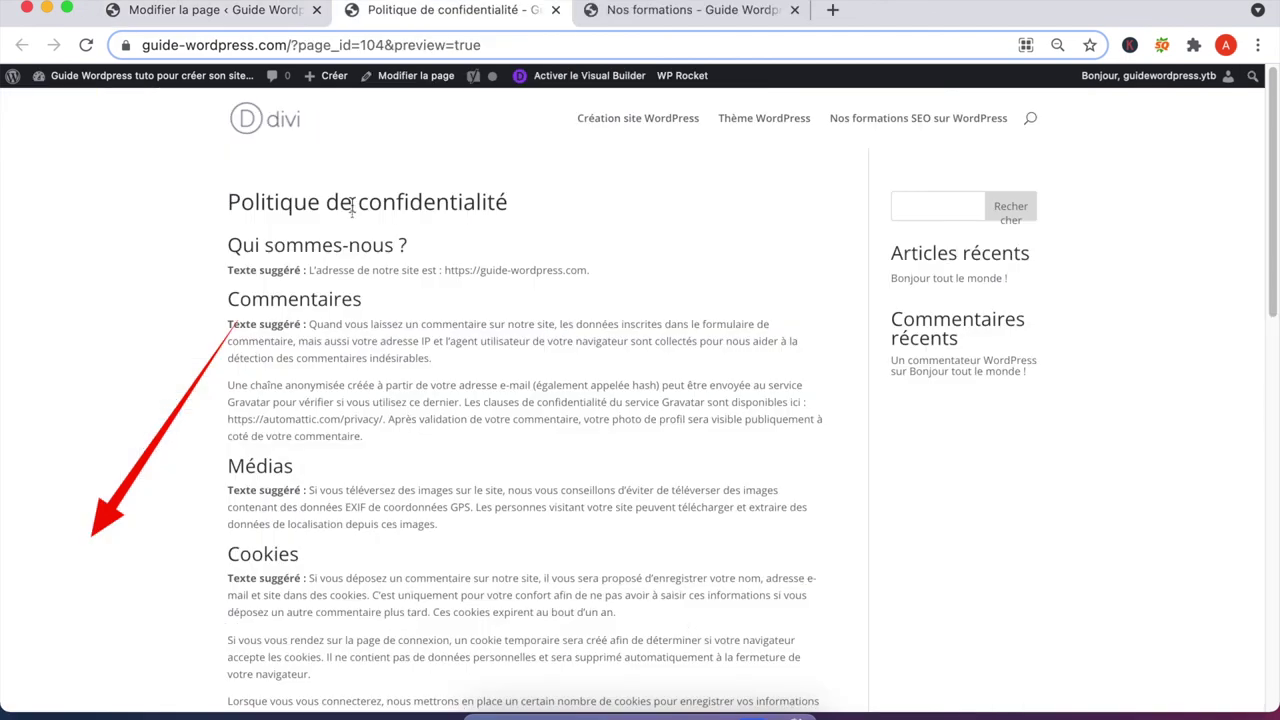
scroll(296, 485, "down", 5)
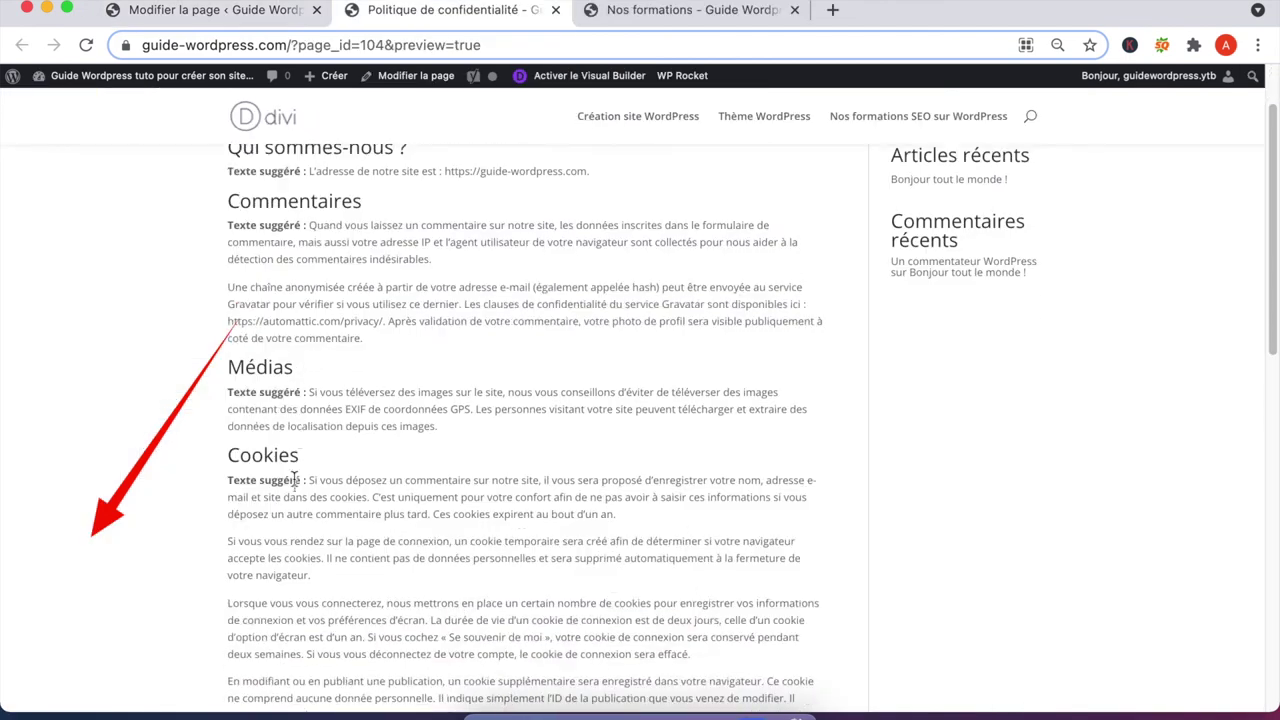
scroll(296, 485, "down", 10)
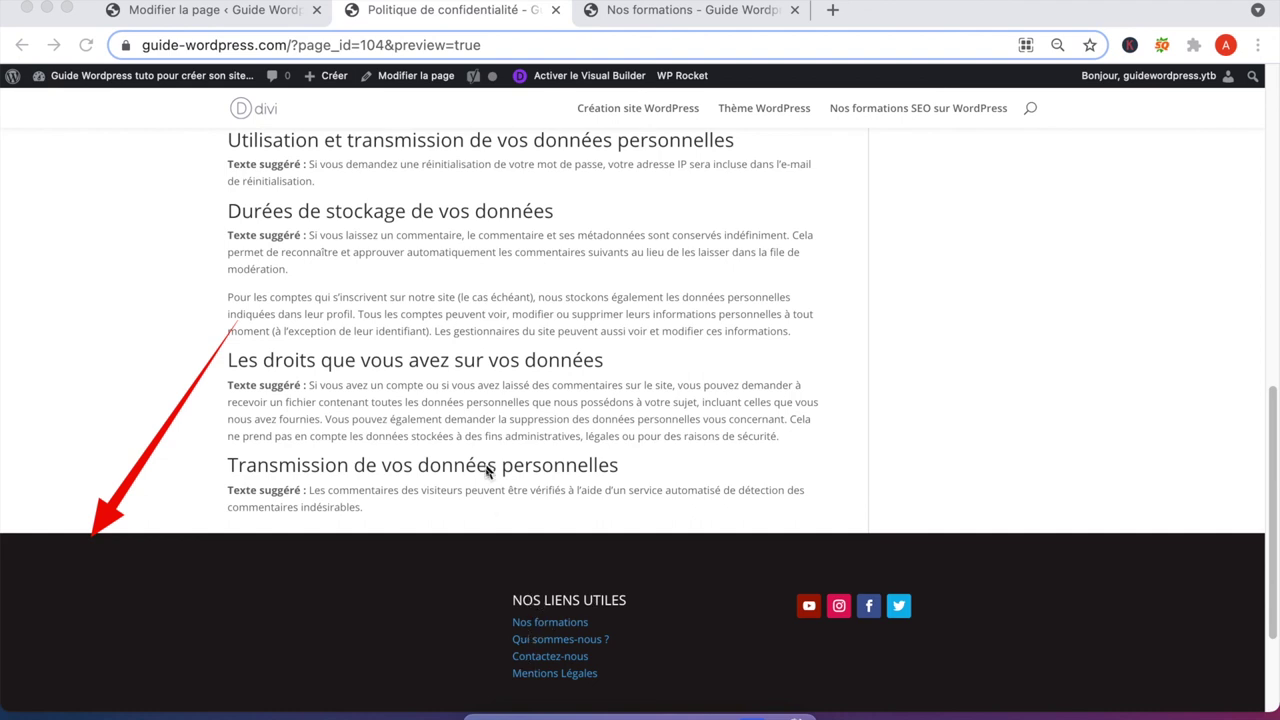
scroll(489, 471, "up", 1)
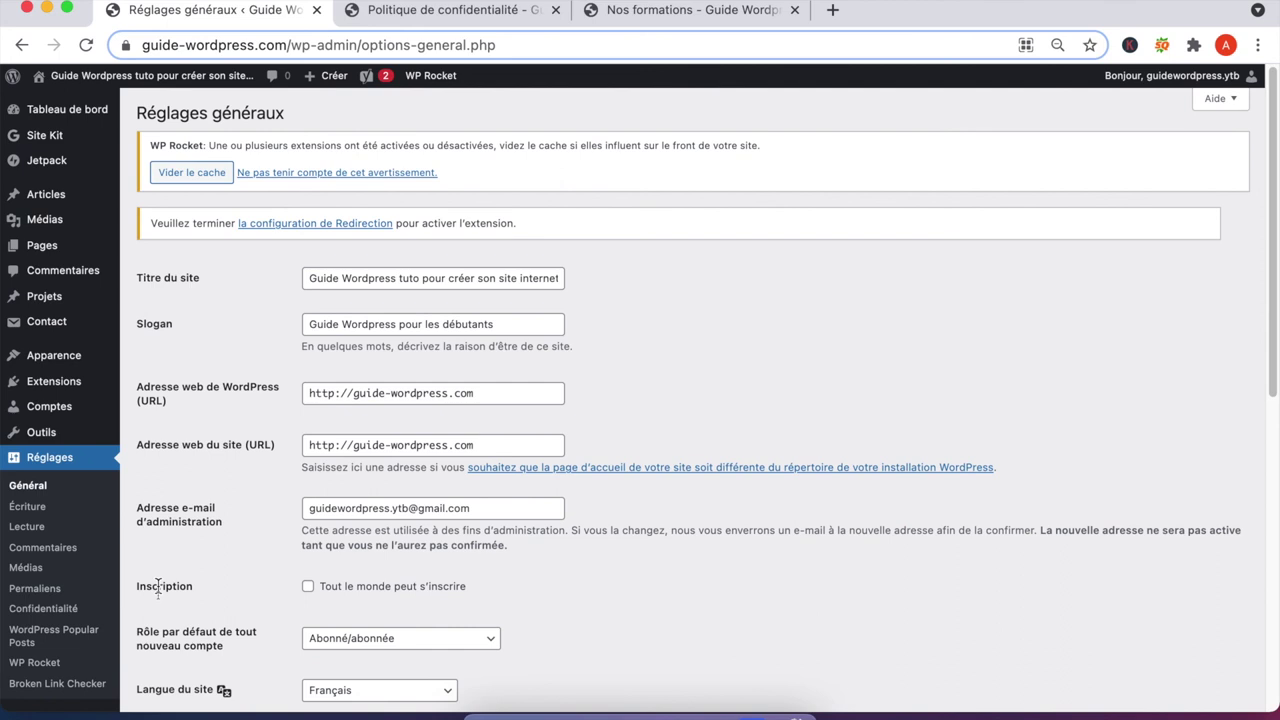
Return to the general settings and review them from the site title down to the date, time and week-start options.
scroll(158, 590, "down", 2)
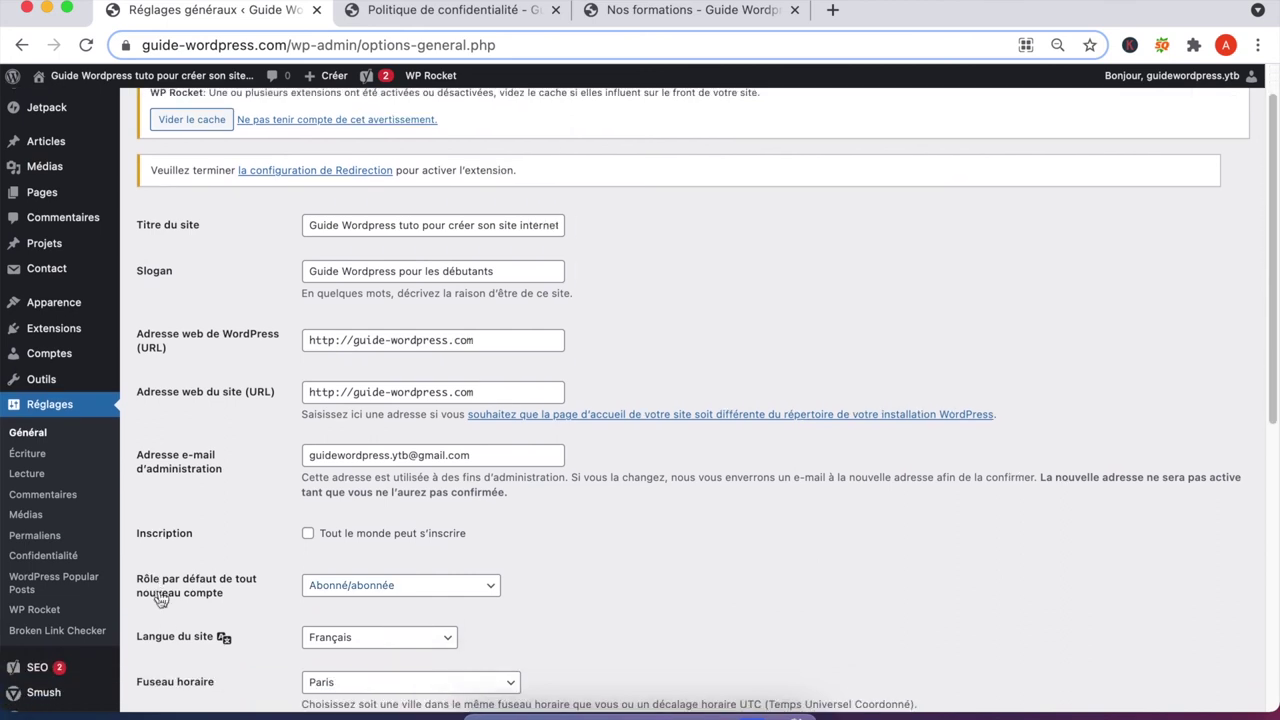
scroll(170, 645, "down", 5)
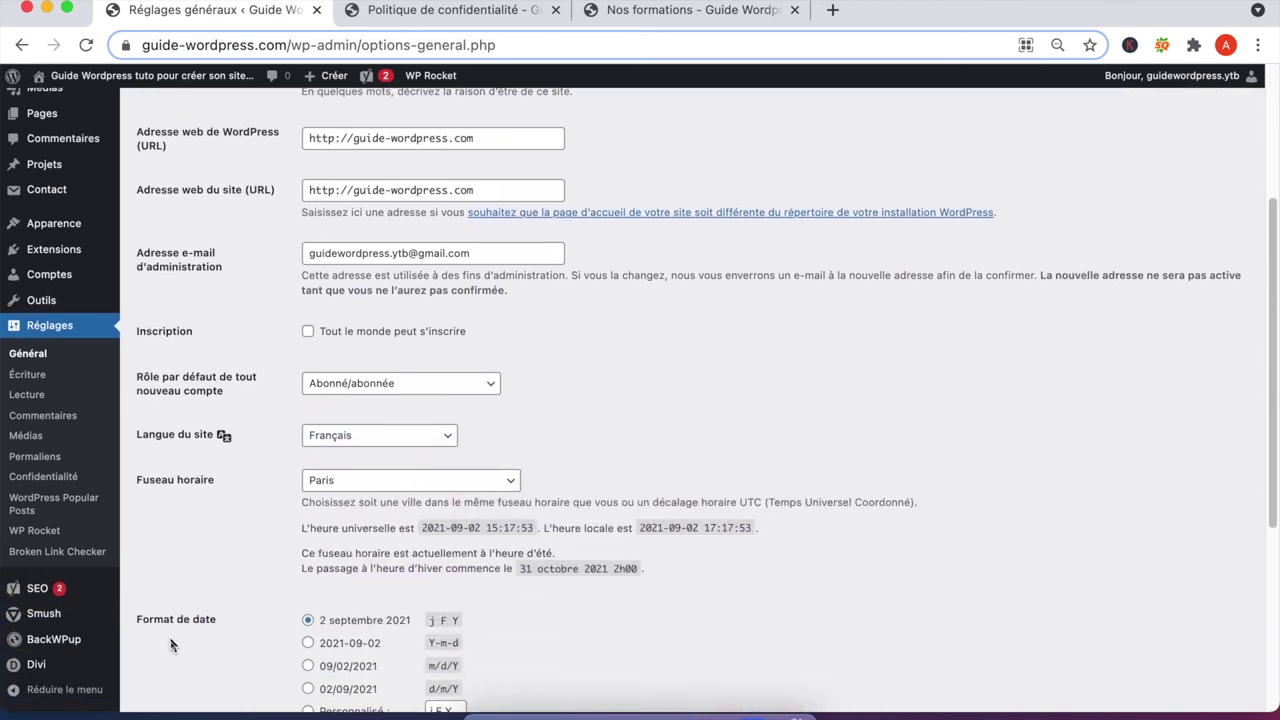
scroll(170, 645, "down", 9)
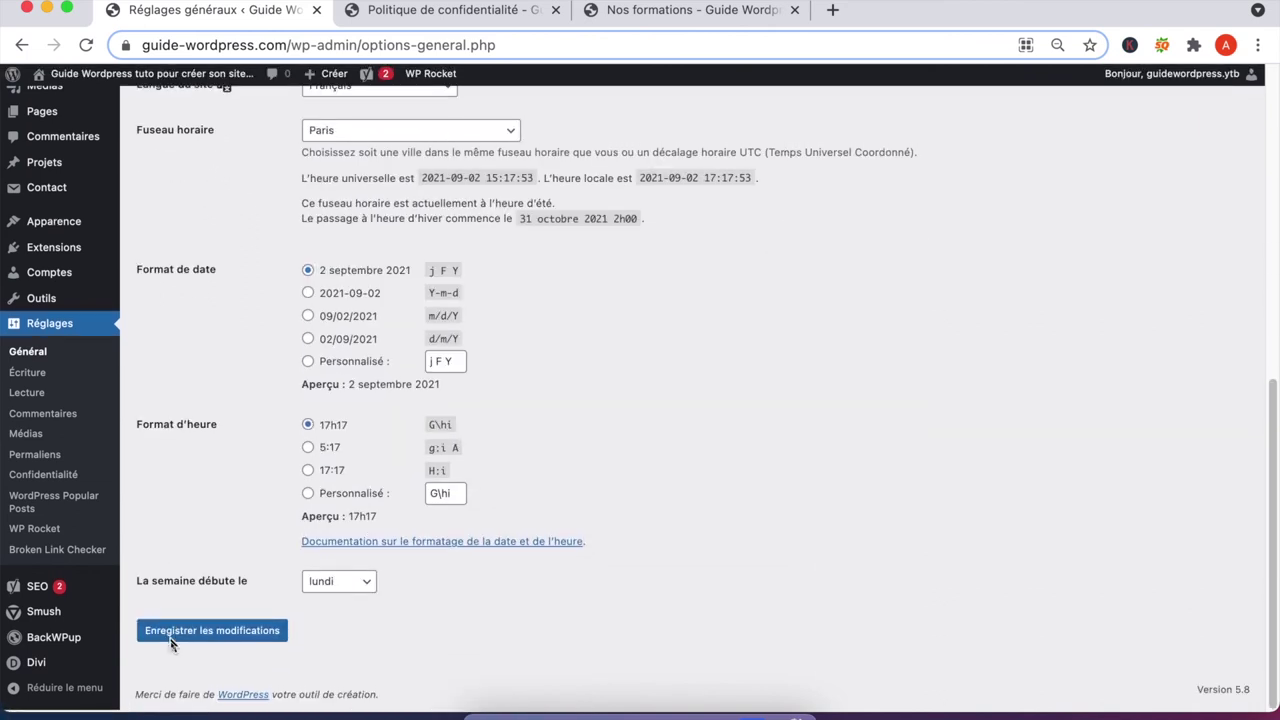